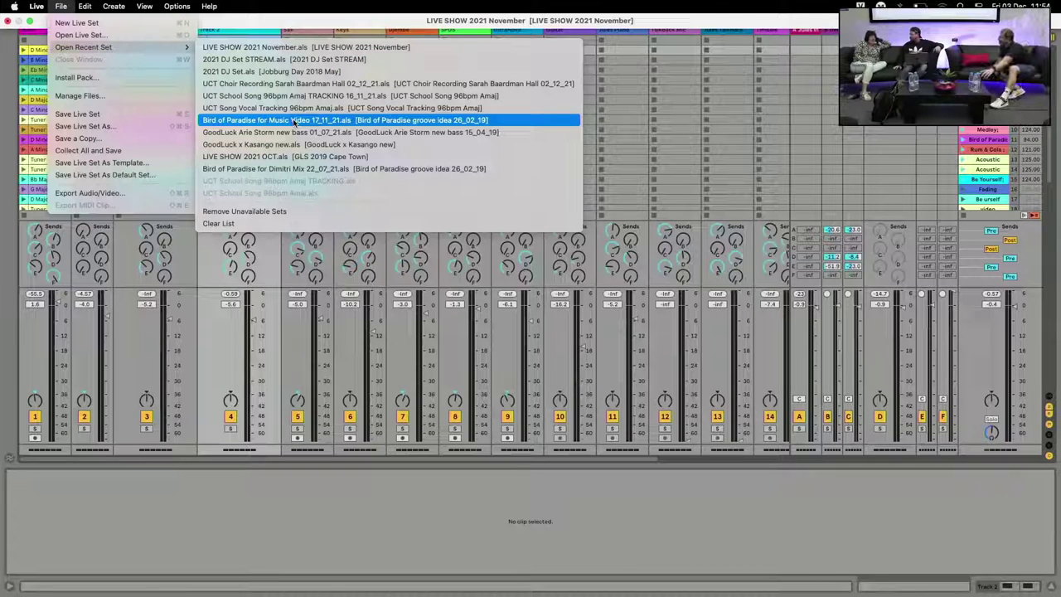
Open the recent set "Bird of Paradise for Music Video 17_11_21.als" without saving changes to the current set
click(293, 121)
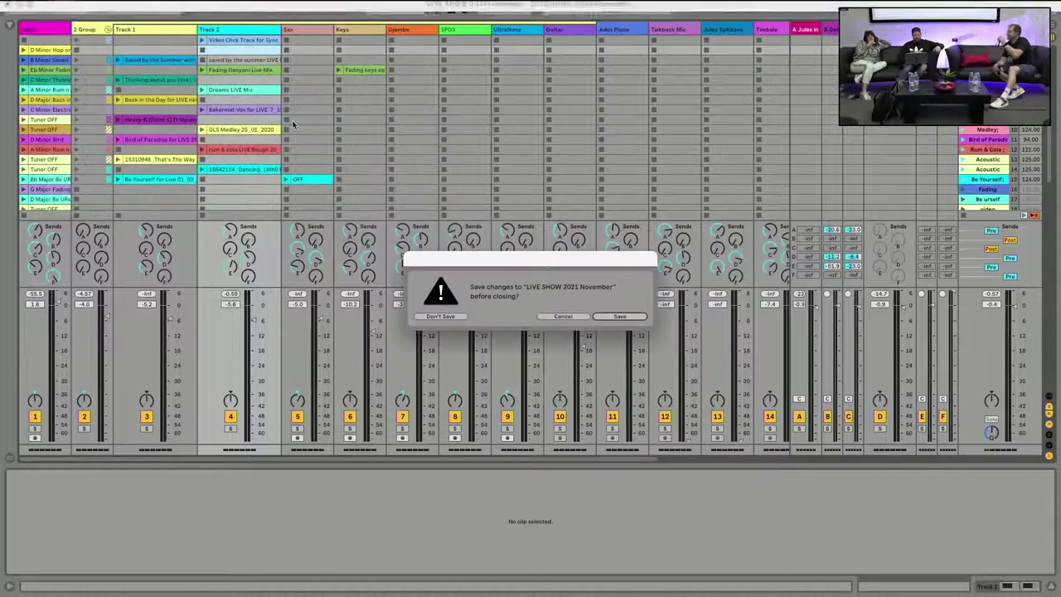
click(450, 316)
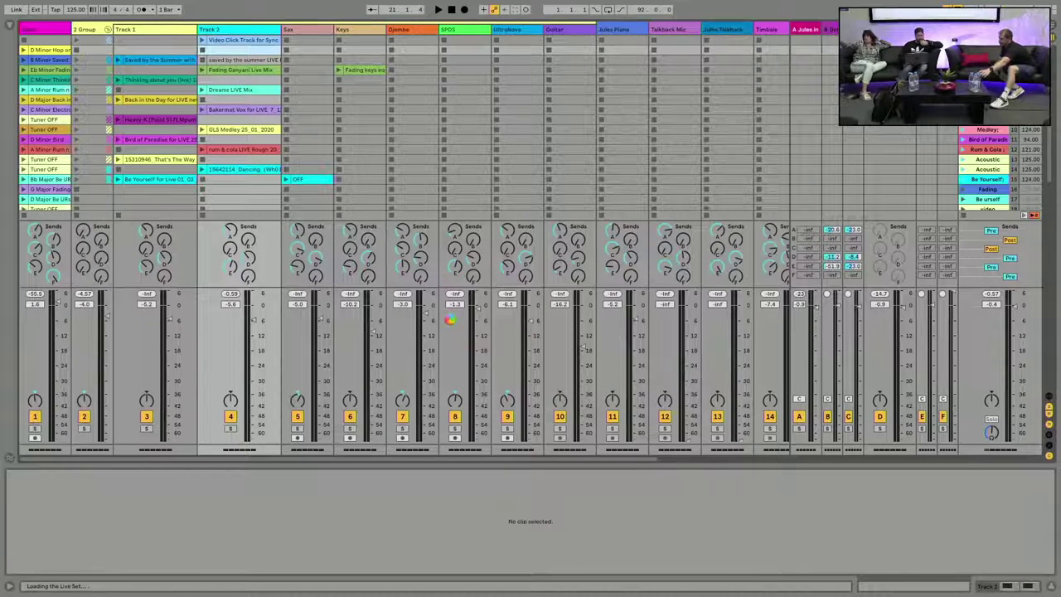
key(XF86AudioLowerVolume)
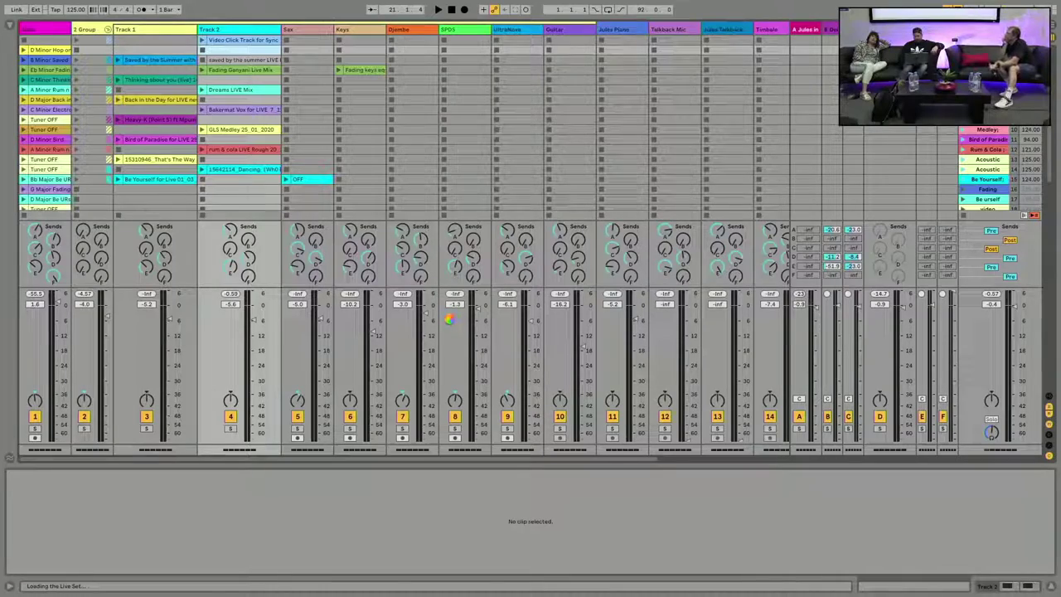
key(ctrl+Up)
key(Escape)
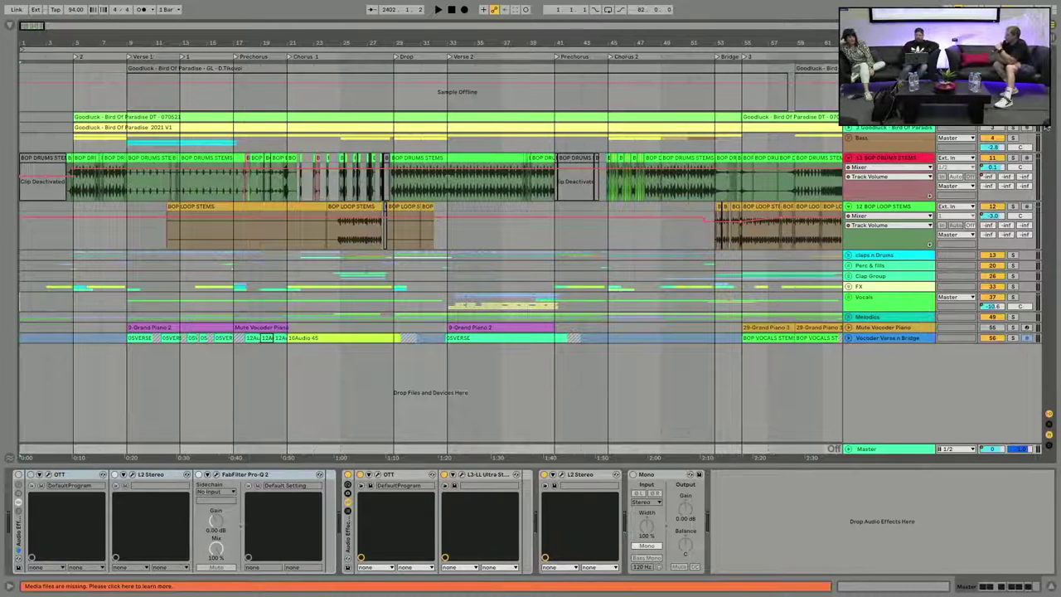
Solo the 11 BOP DRUMS STEMS track and audition it from just before bar 5 up to Verse 1
click(75, 83)
key(plus)
key(plus)
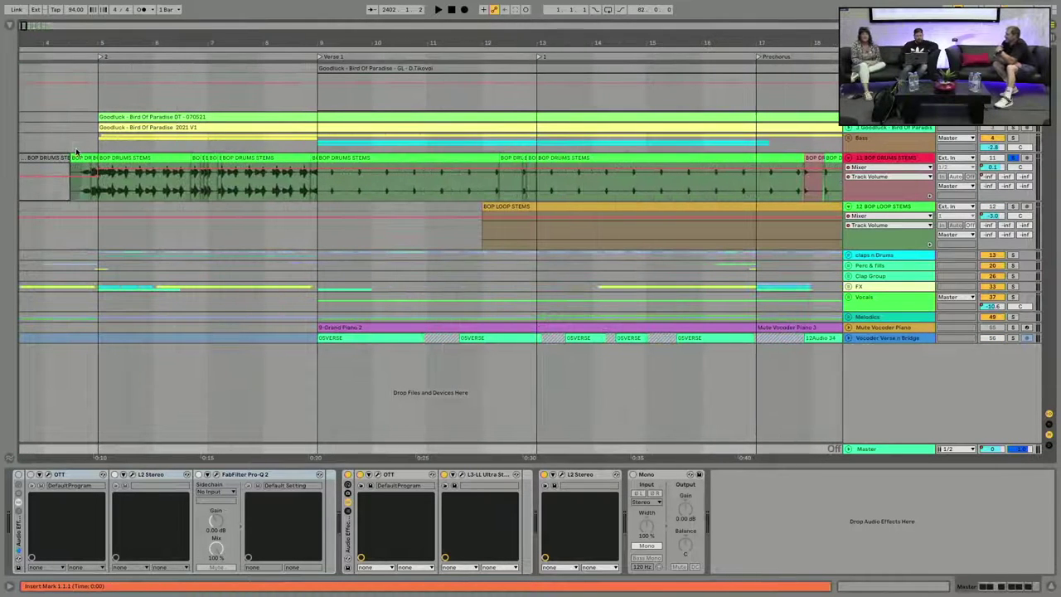
click(644, 203)
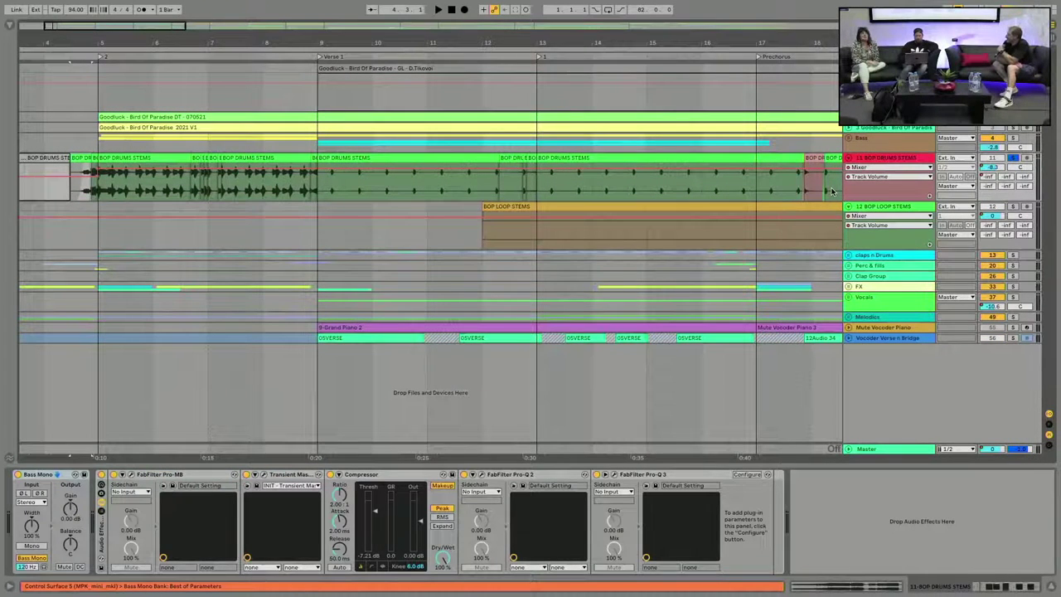
key(XF86AudioLowerVolume)
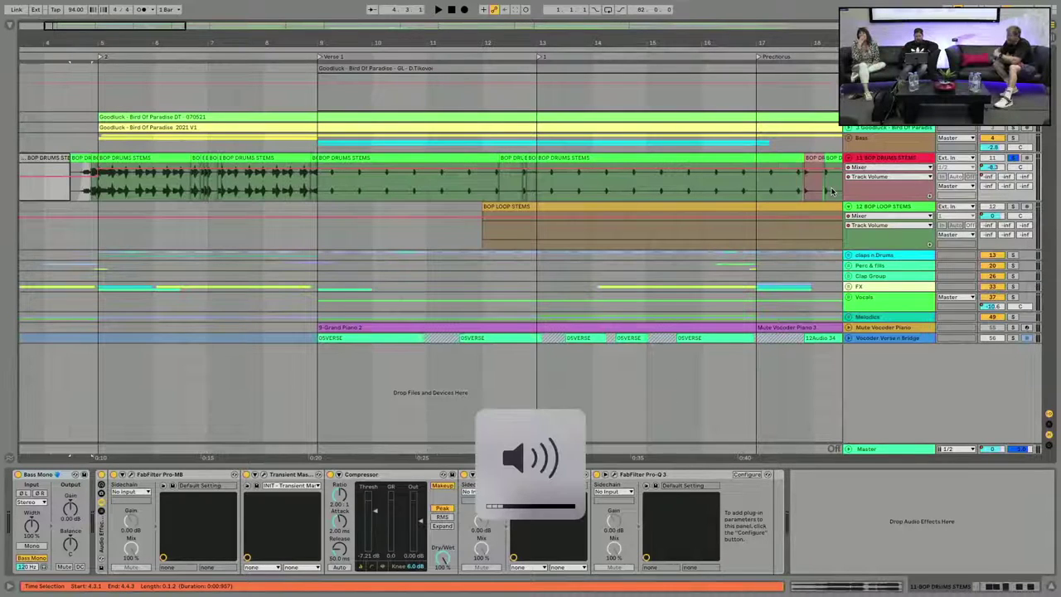
key(XF86AudioRaiseVolume)
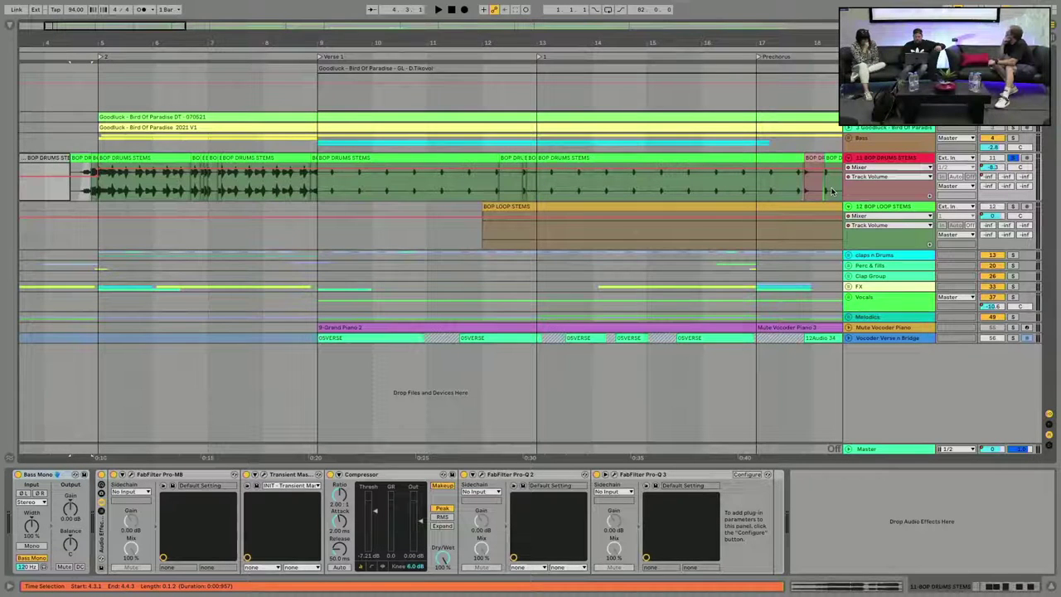
key(space)
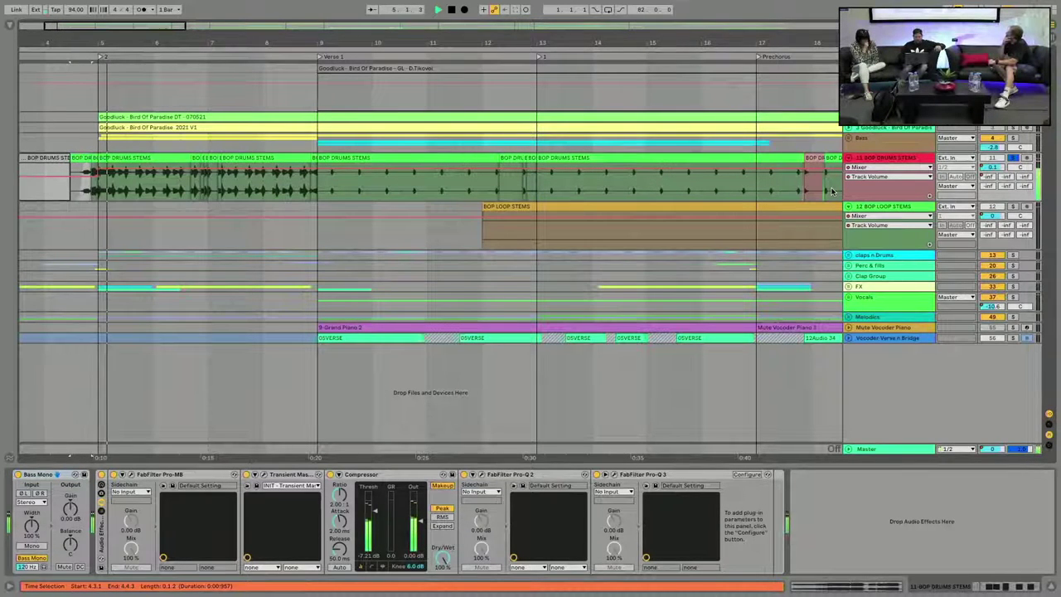
key(XF86AudioRaiseVolume)
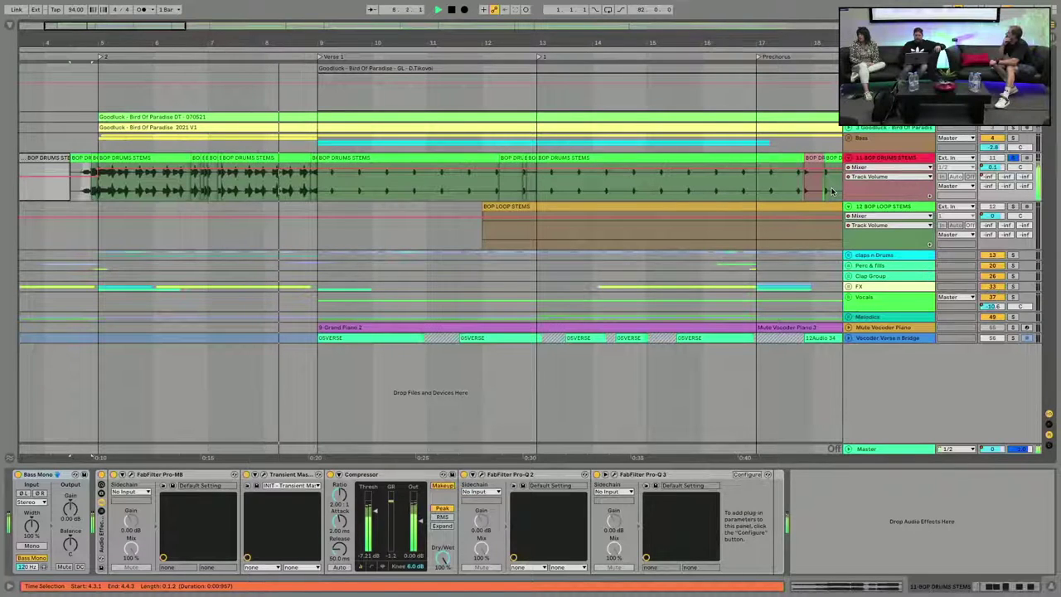
key(space)
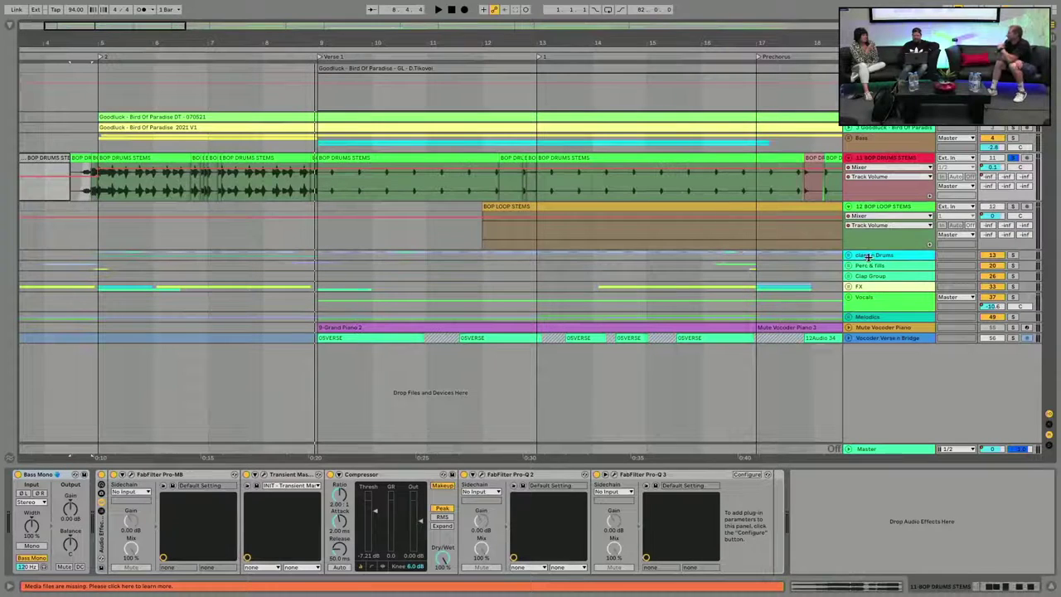
Unfold the claps n Drums and Melodics groups to show their tracks
click(848, 258)
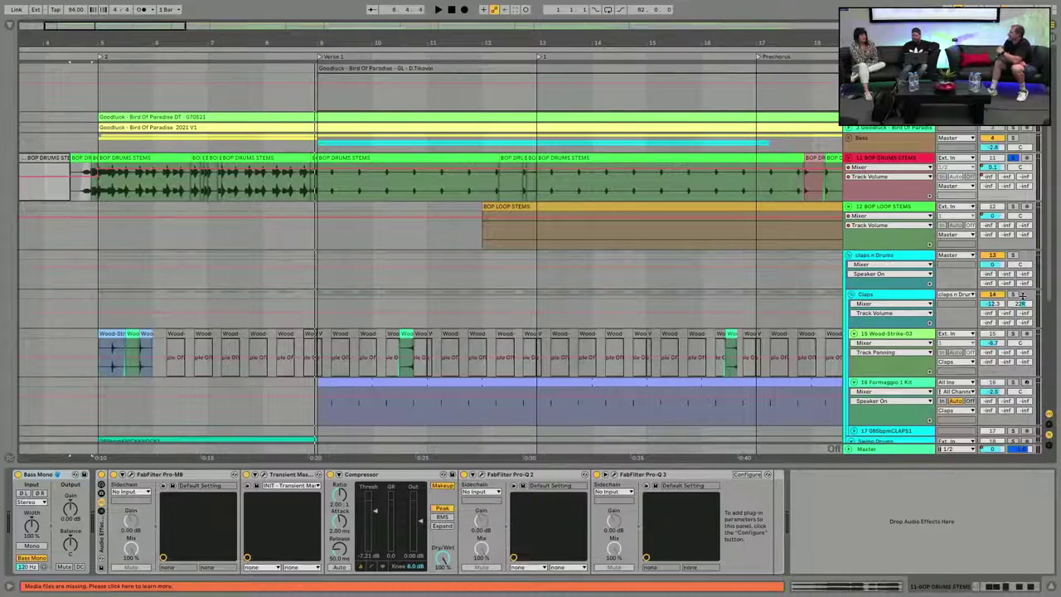
scroll(865, 262, down, 5)
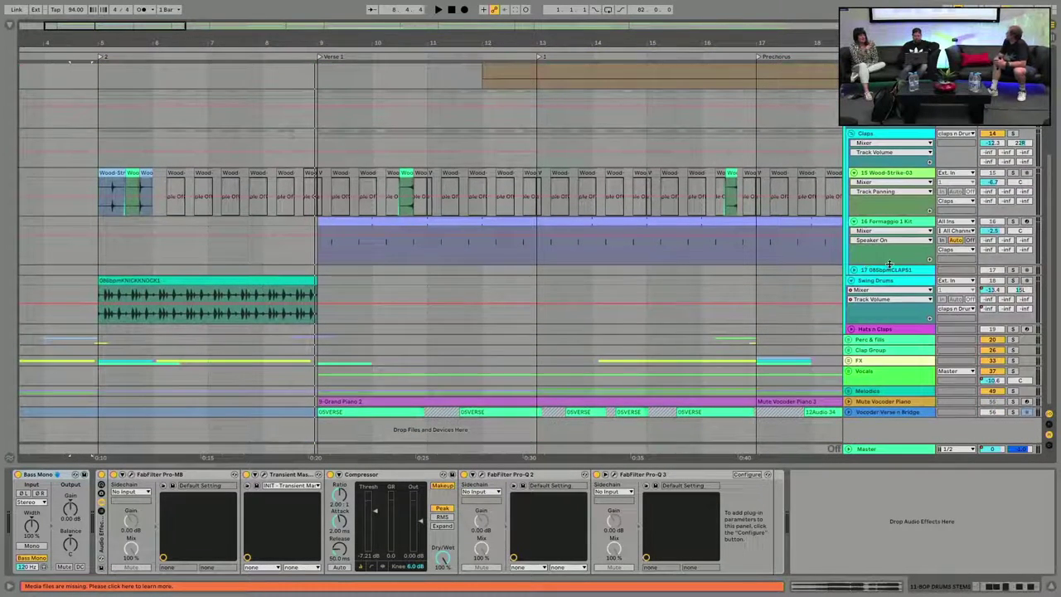
click(850, 391)
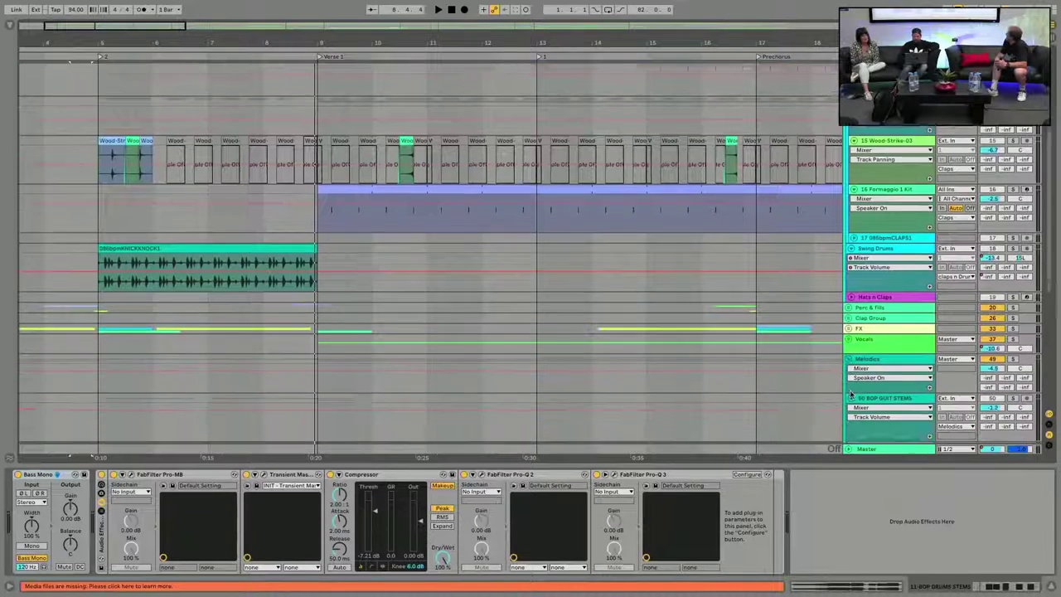
scroll(851, 387, down, 8)
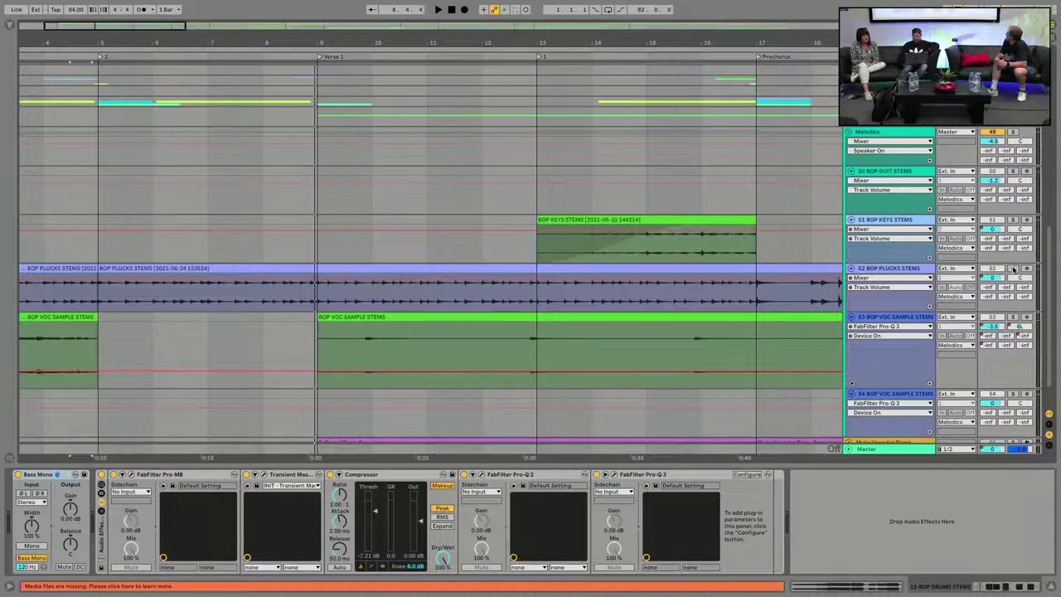
Solo the 52 BOP PLUCKS STEMS track and play it from bar 5
click(1013, 267)
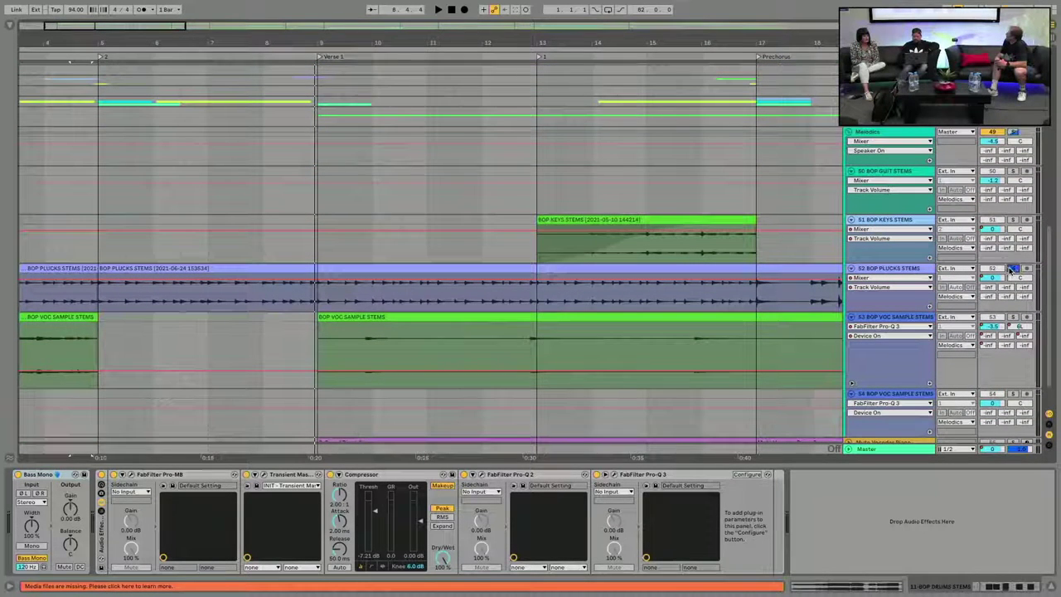
click(100, 296)
key(space)
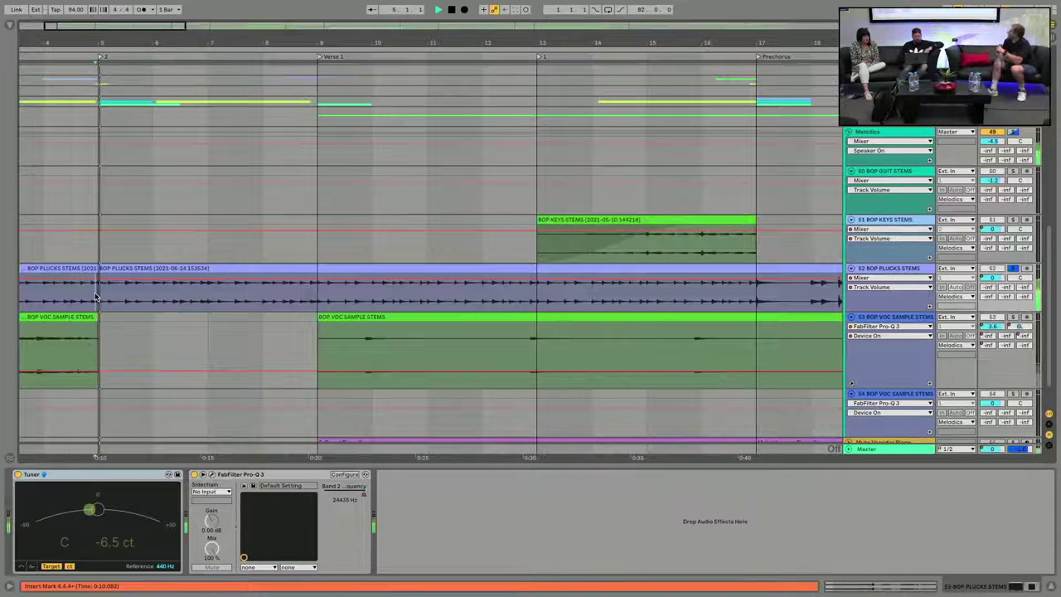
Stop playback and unfold the Bass group with the whole song arrangement in view
scroll(93, 292, down, 1)
scroll(93, 292, down, 2)
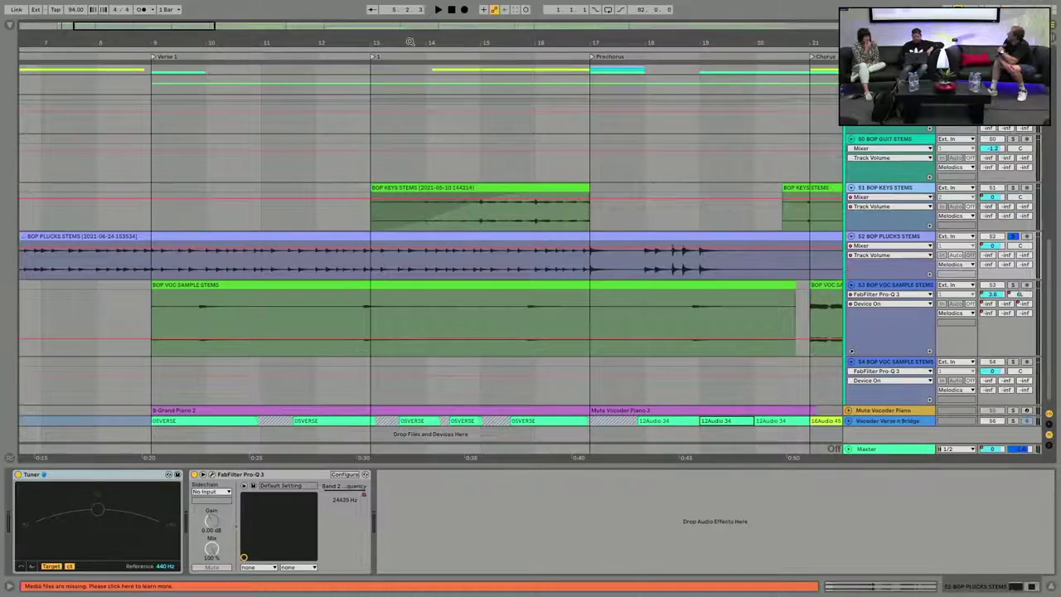
drag(410, 41, 386, 208)
scroll(385, 208, up, 2)
scroll(385, 208, up, 15)
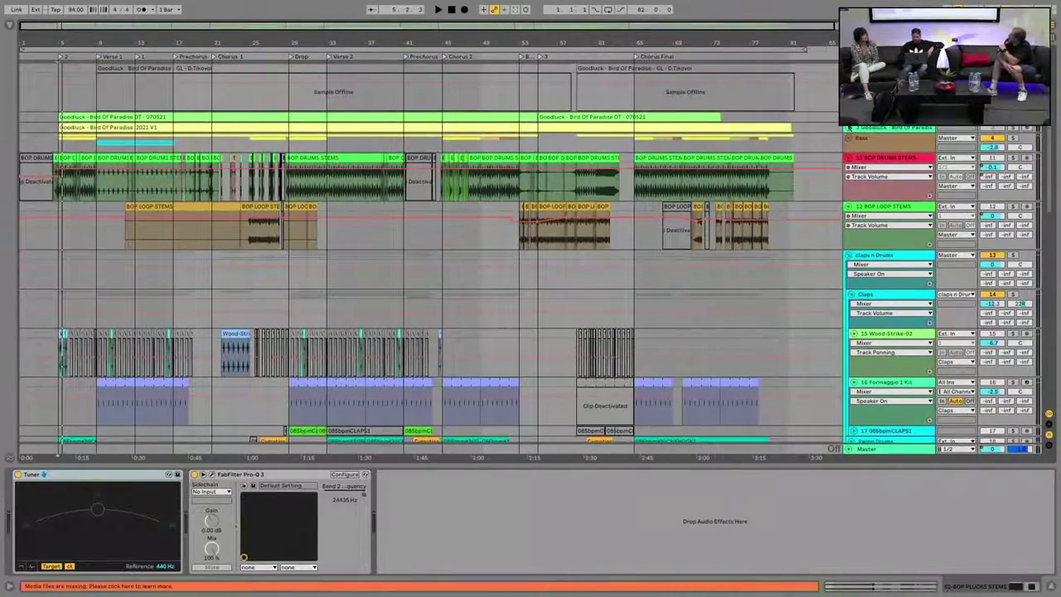
scroll(850, 138, up, 4)
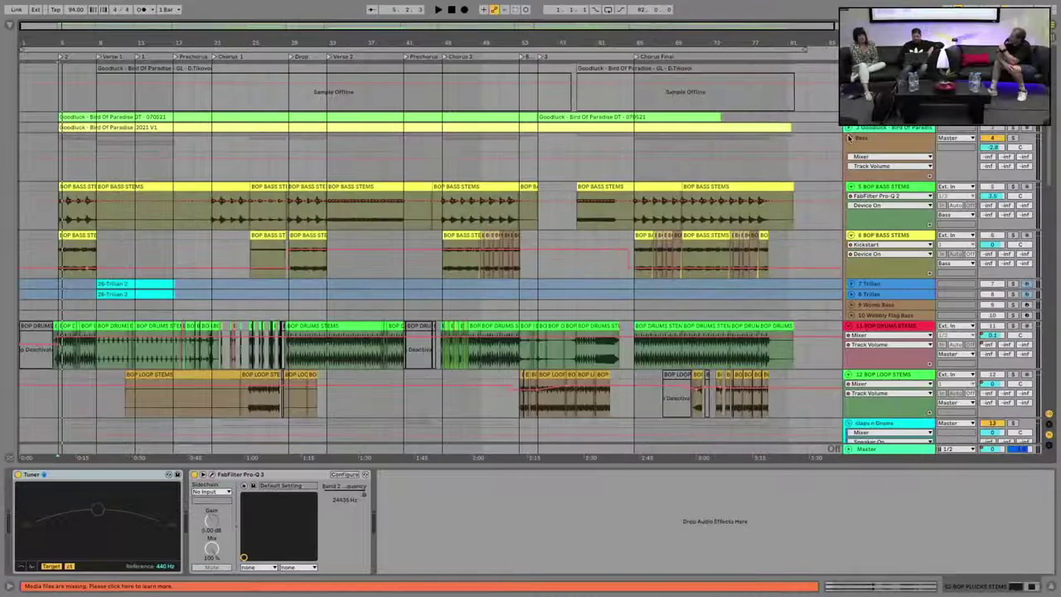
Solo the Bass group and audition it from the first BOP BASS STEMS clip at bar 5
click(69, 197)
click(65, 185)
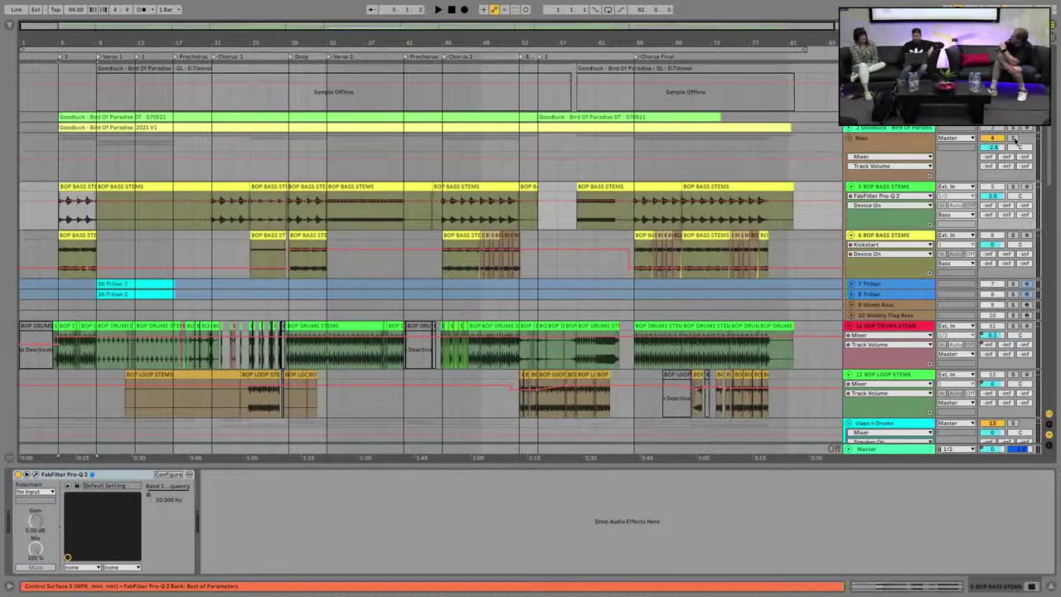
click(1013, 138)
key(space)
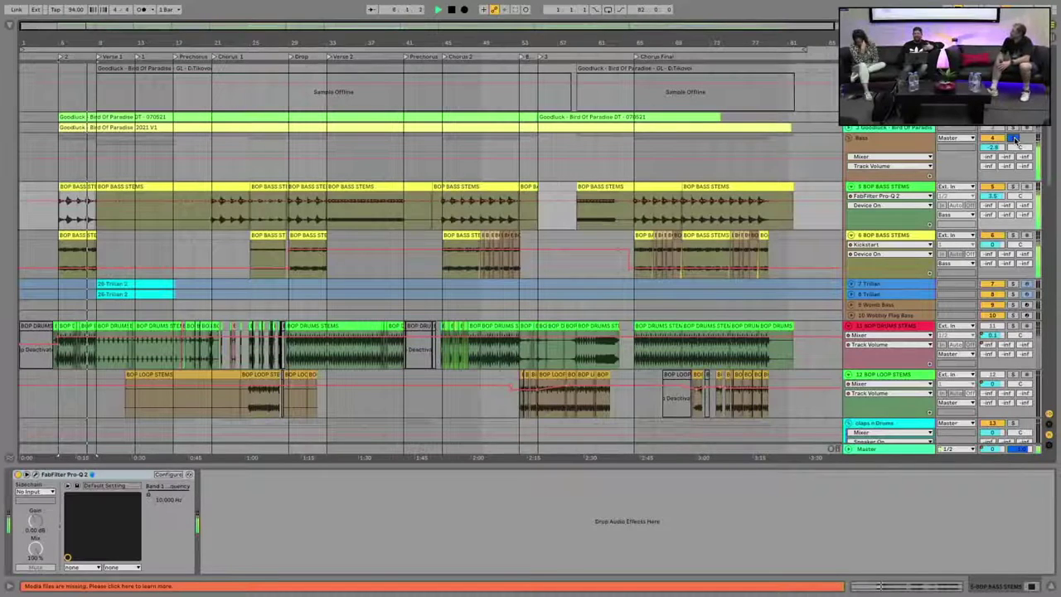
key(space)
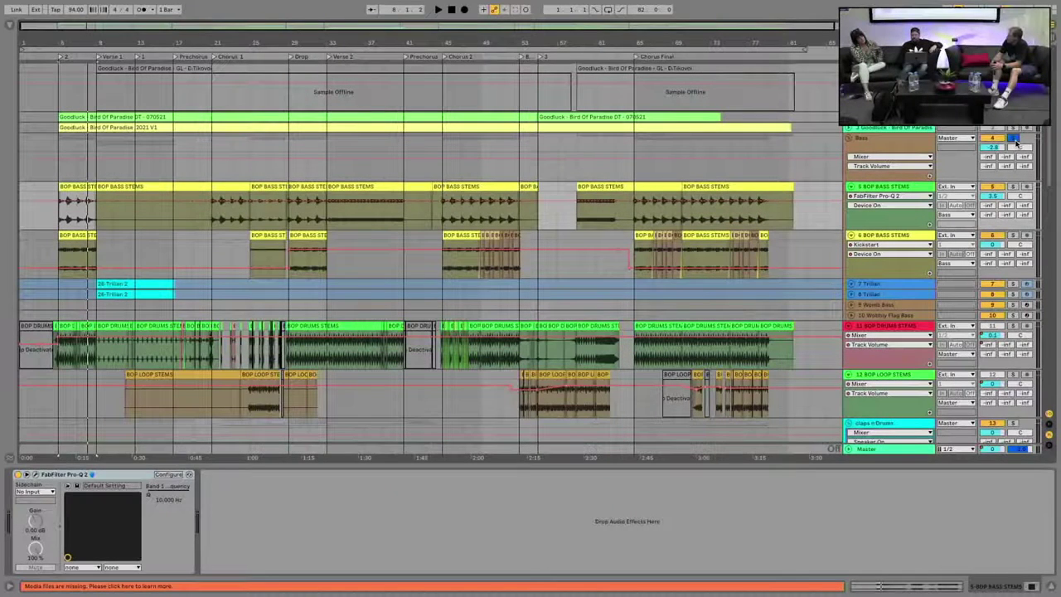
Inspect the Bass group's device and the FabFilter Pro-Q 2 curve on track 5 BOP BASS STEMS, closing the plug-in window when done
click(917, 148)
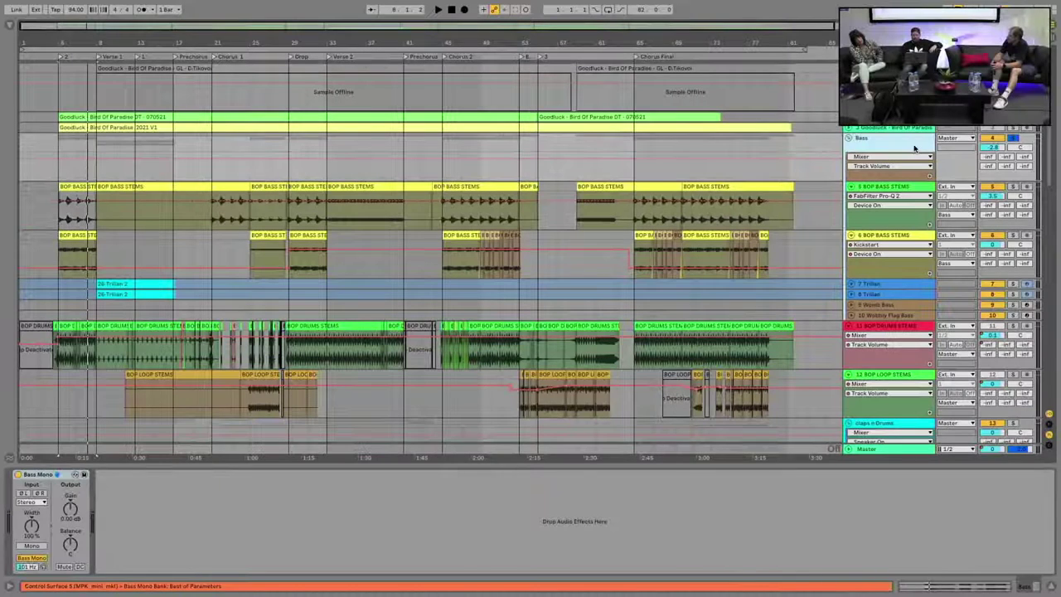
click(880, 191)
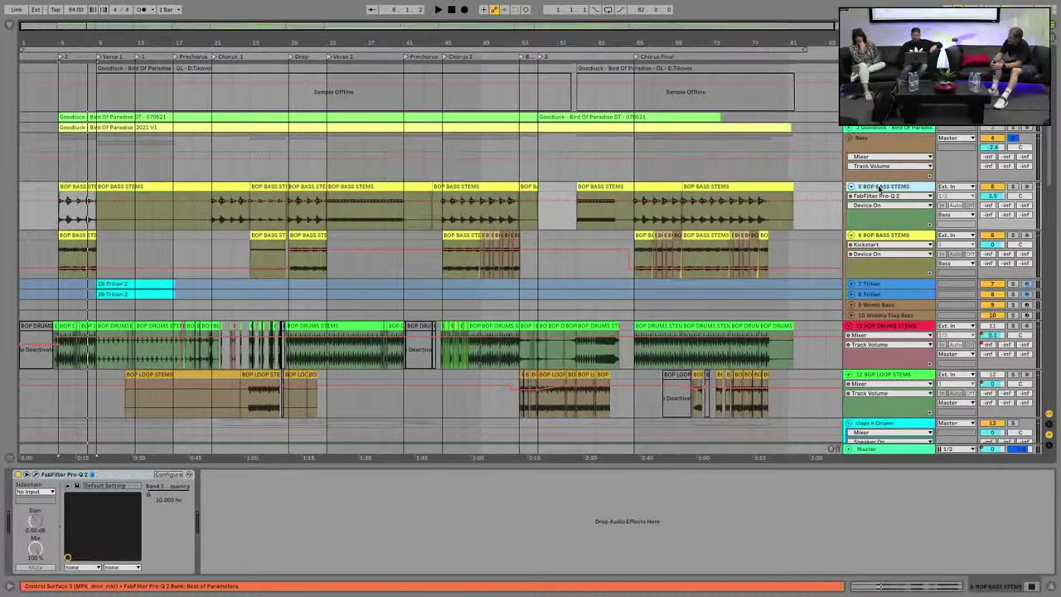
click(34, 475)
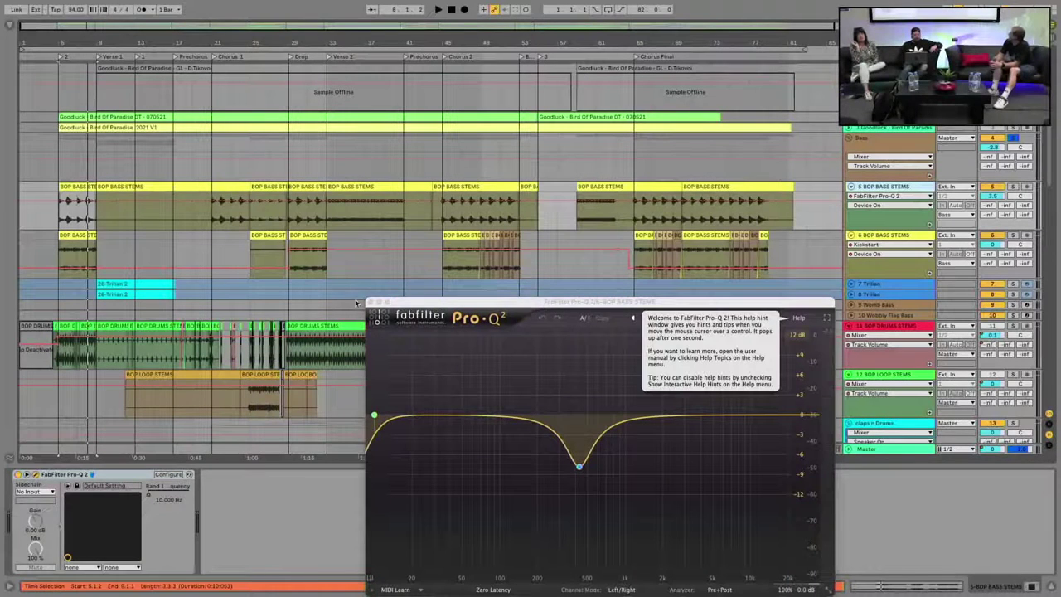
drag(398, 305, 348, 184)
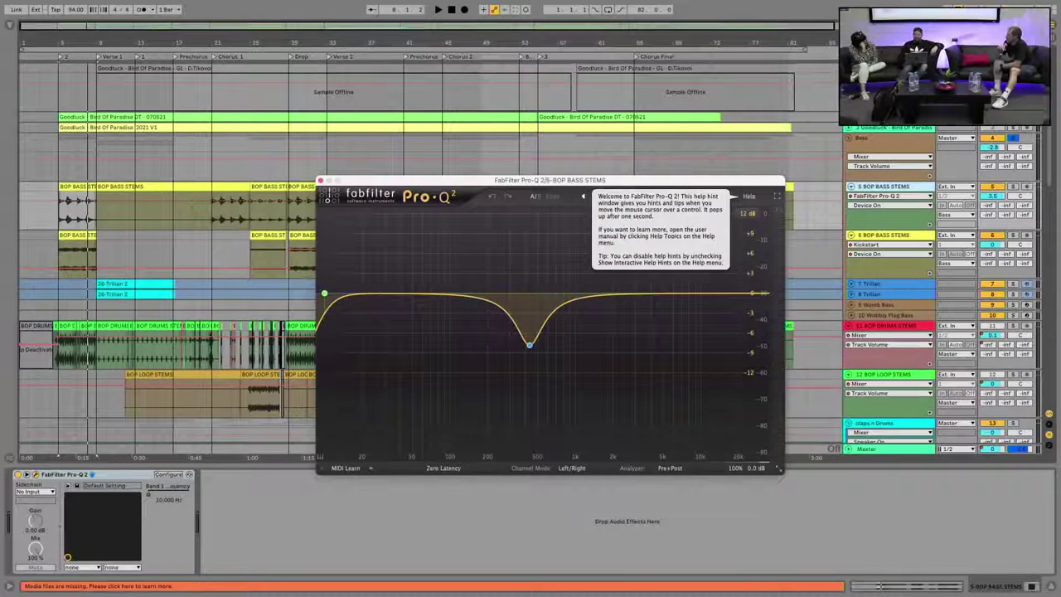
key(Delete)
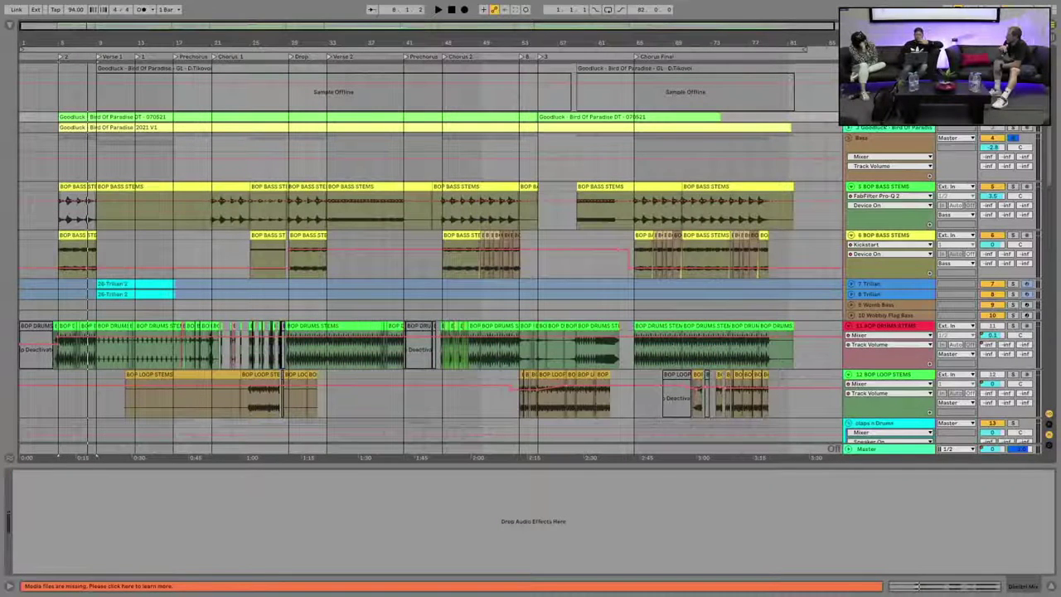
Fold both BOP BASS STEMS tracks, 11 BOP DRUMS STEMS and 12 BOP LOOP STEMS
click(878, 139)
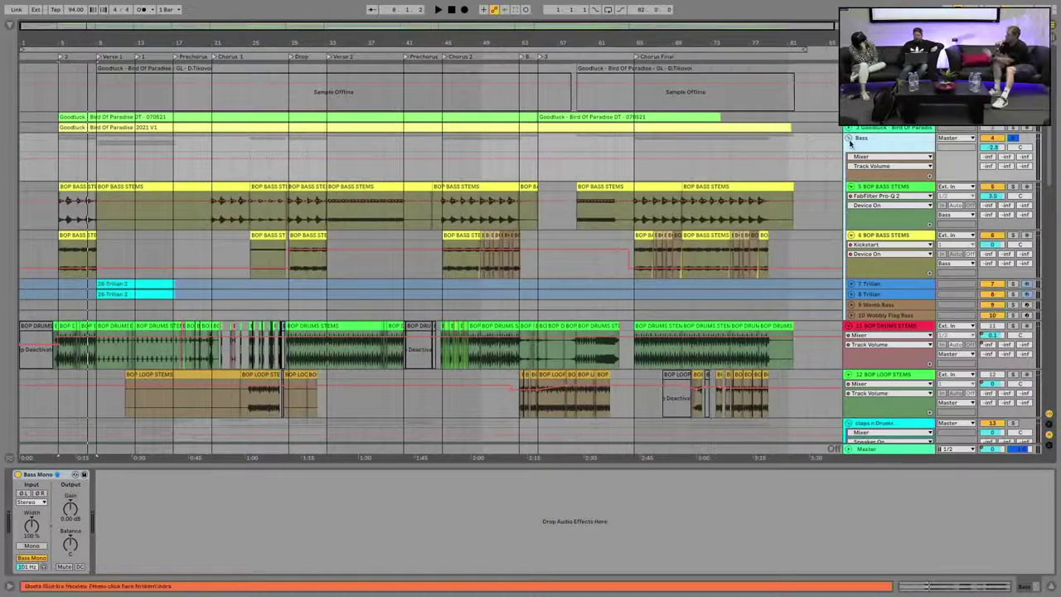
click(850, 188)
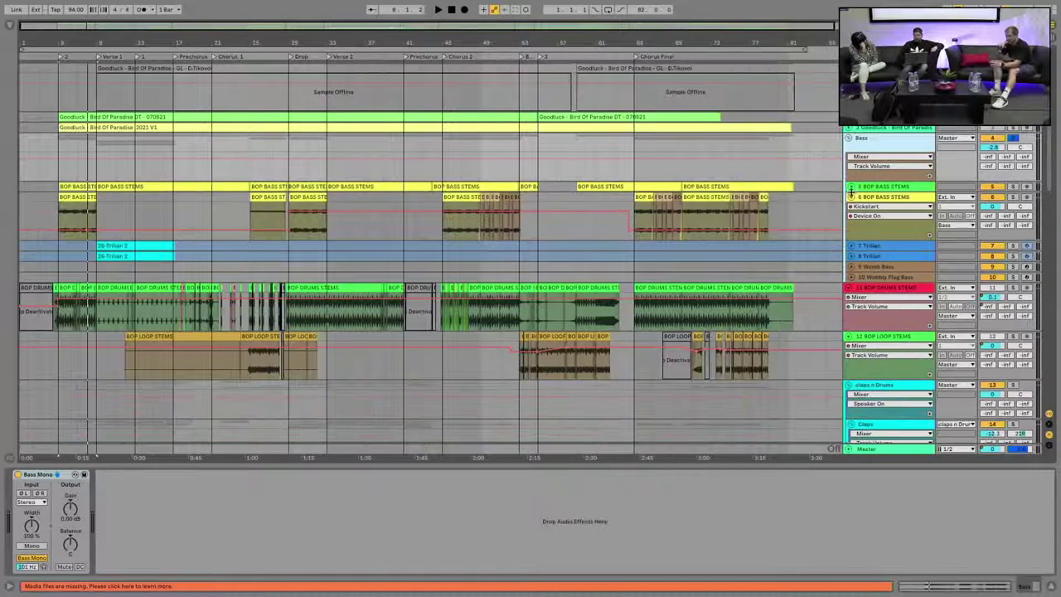
click(851, 198)
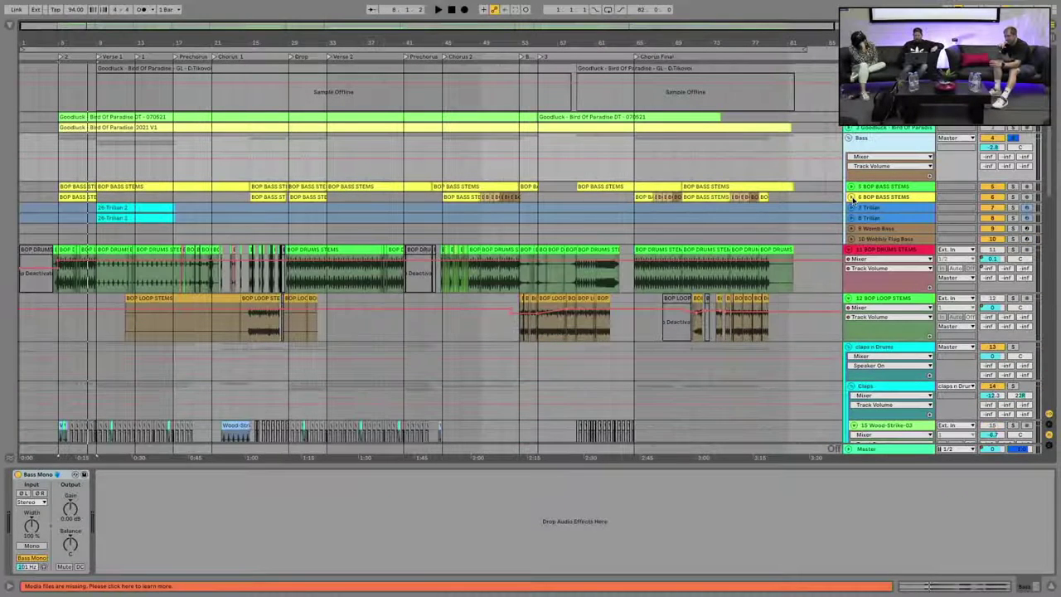
click(851, 250)
click(850, 260)
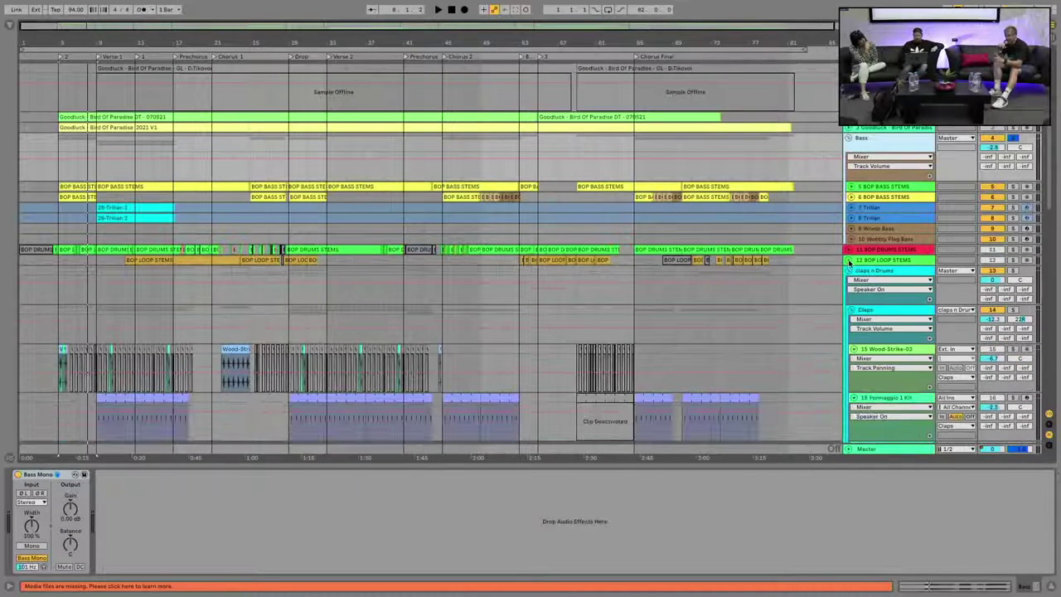
Fold the Wood-Strike-03, Formaggio 1 Kit and Swing Drums tracks in the claps n Drums group
click(854, 349)
click(854, 360)
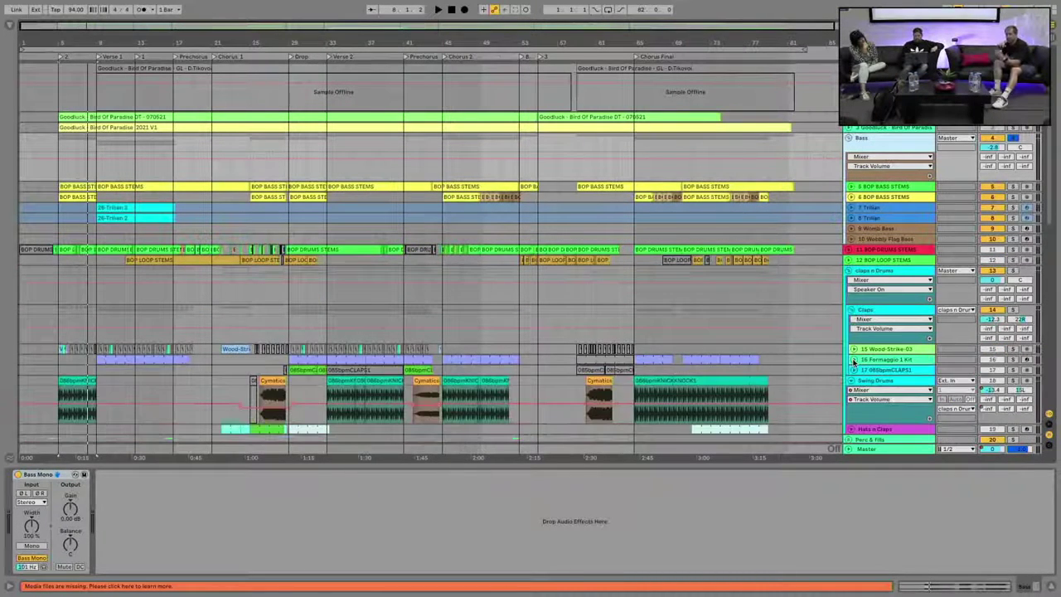
click(851, 381)
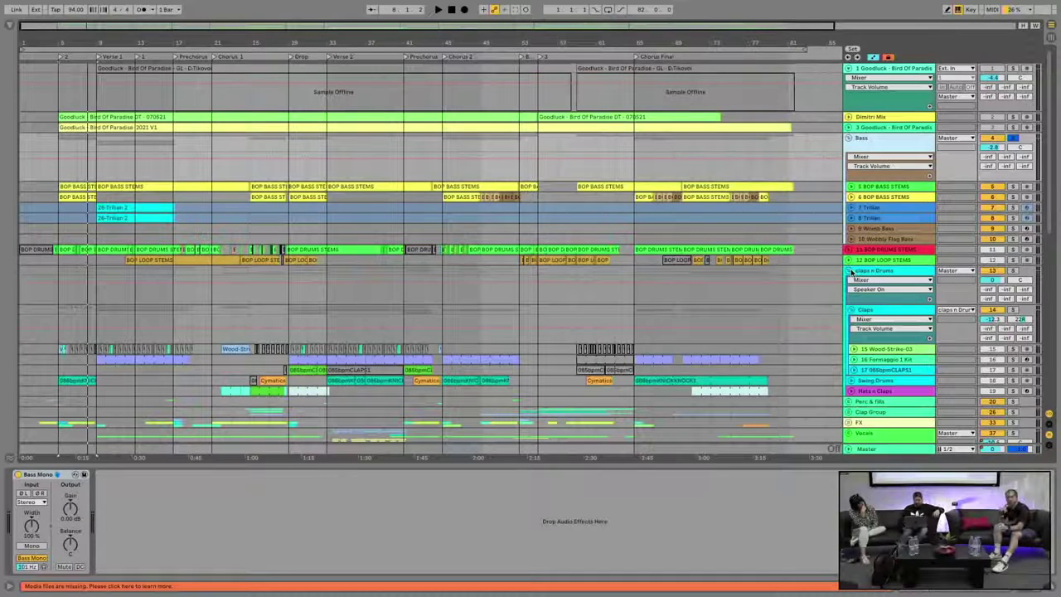
scroll(850, 272, down, 5)
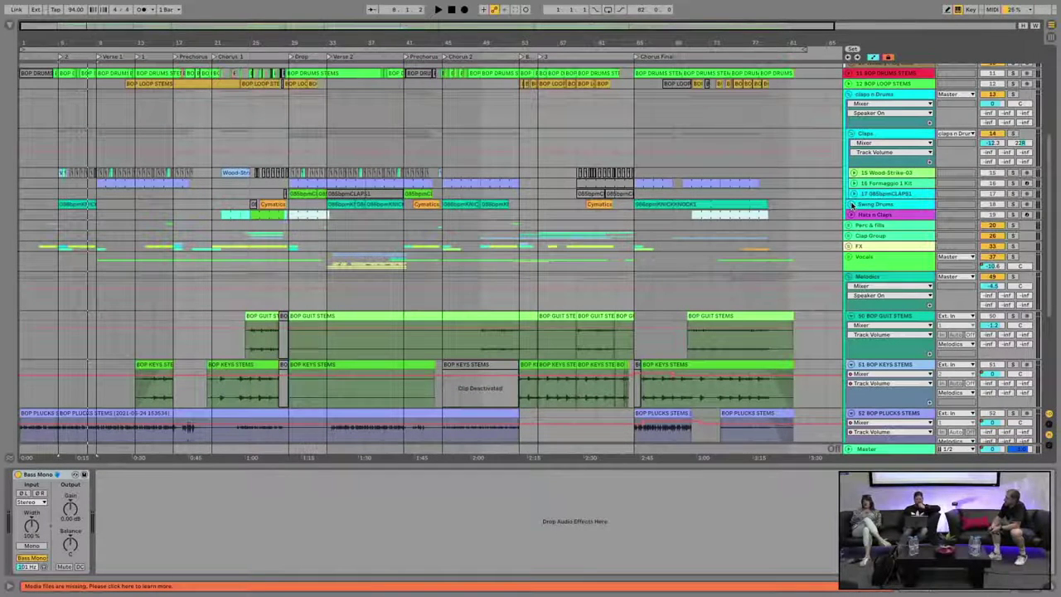
click(851, 205)
click(851, 205)
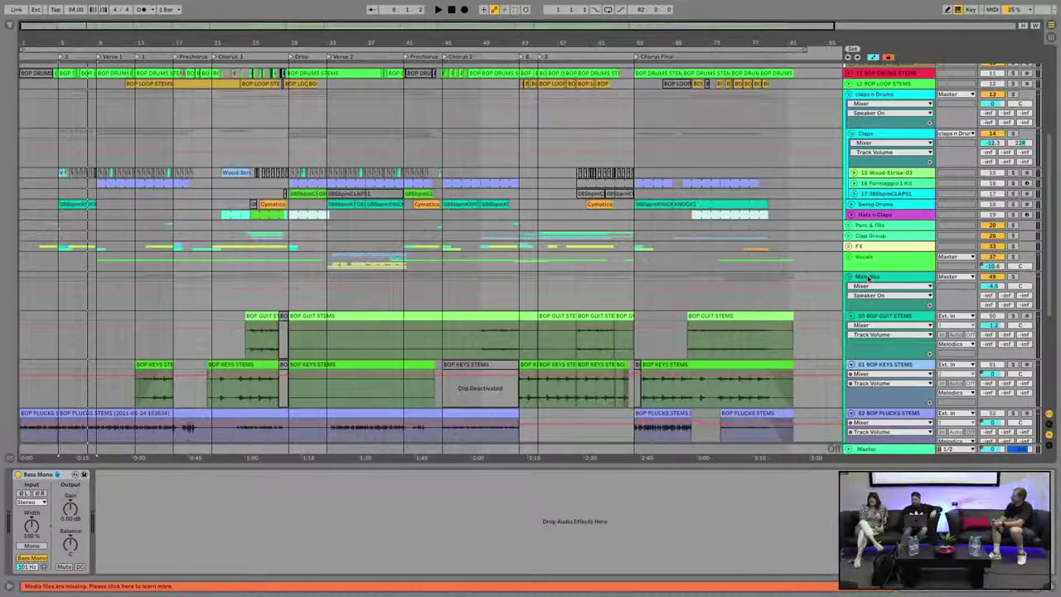
Fold the BOP GUIT, KEYS and PLUCKS STEMS tracks and both BOP VOC SAMPLE STEMS tracks in the Melodics group
click(850, 316)
click(851, 326)
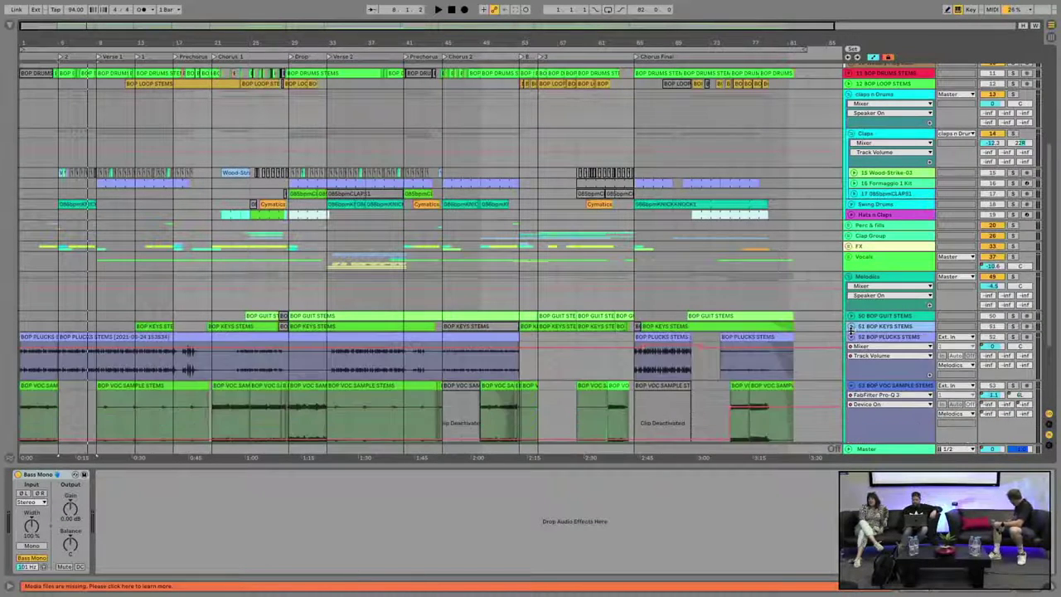
click(852, 337)
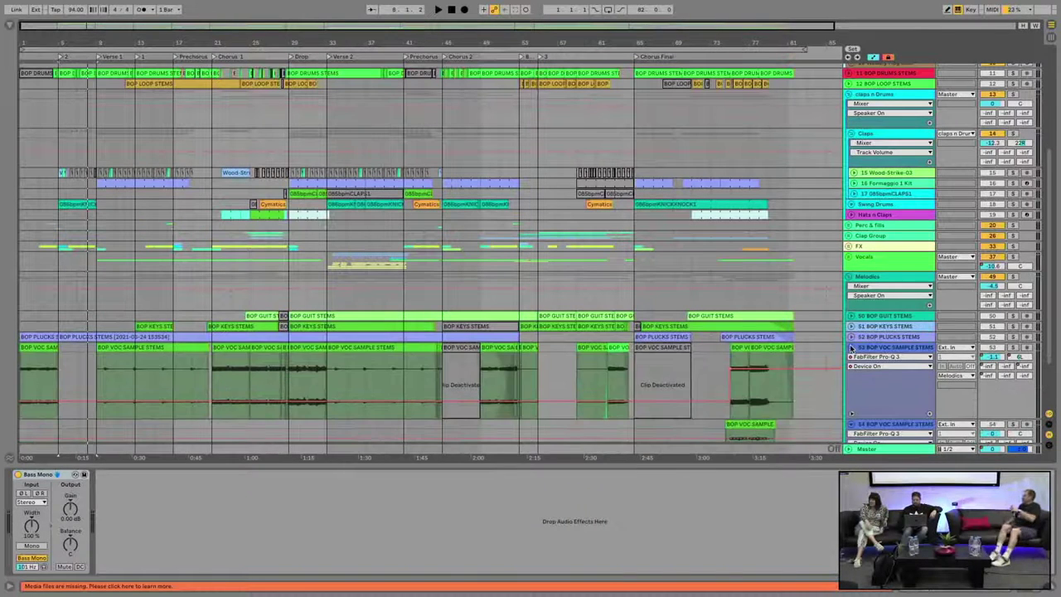
click(850, 347)
click(851, 358)
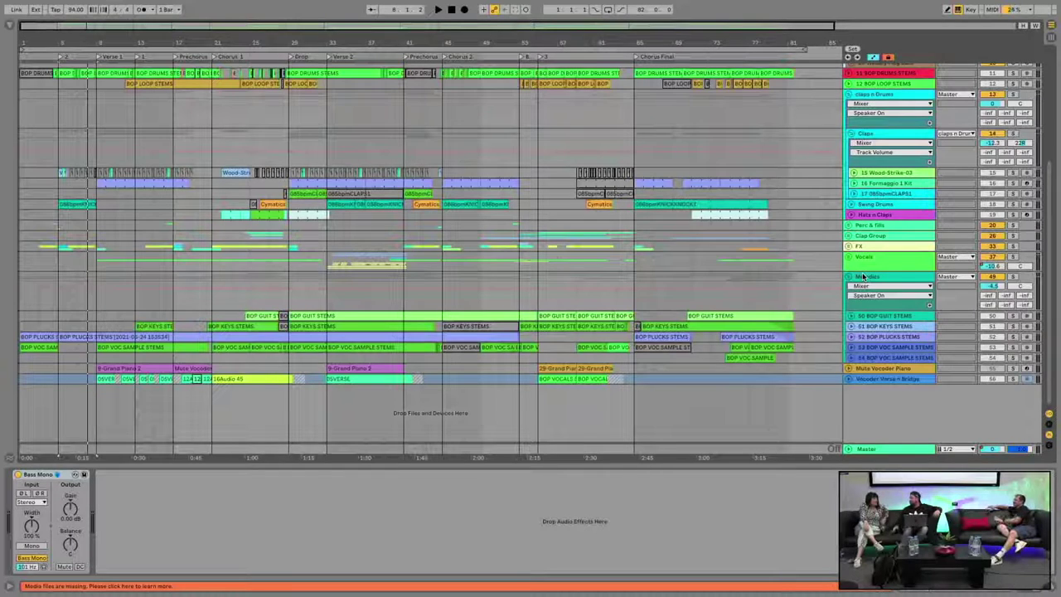
Unfold the Vocals group, solo track 43 BOP VOCALS STEMS and audition it from the start of Verse 1
click(848, 257)
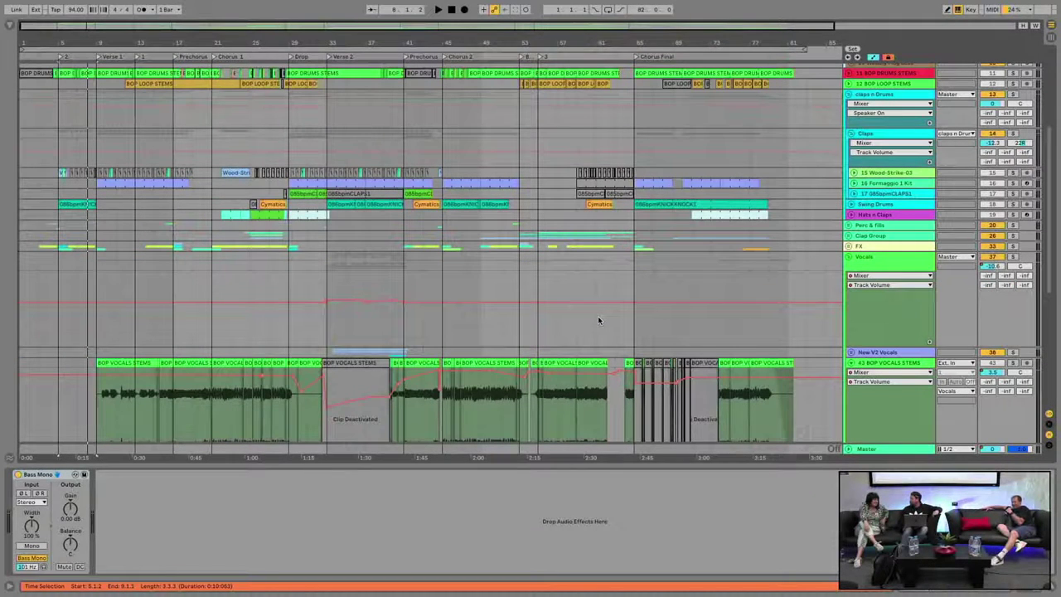
scroll(597, 320, down, 5)
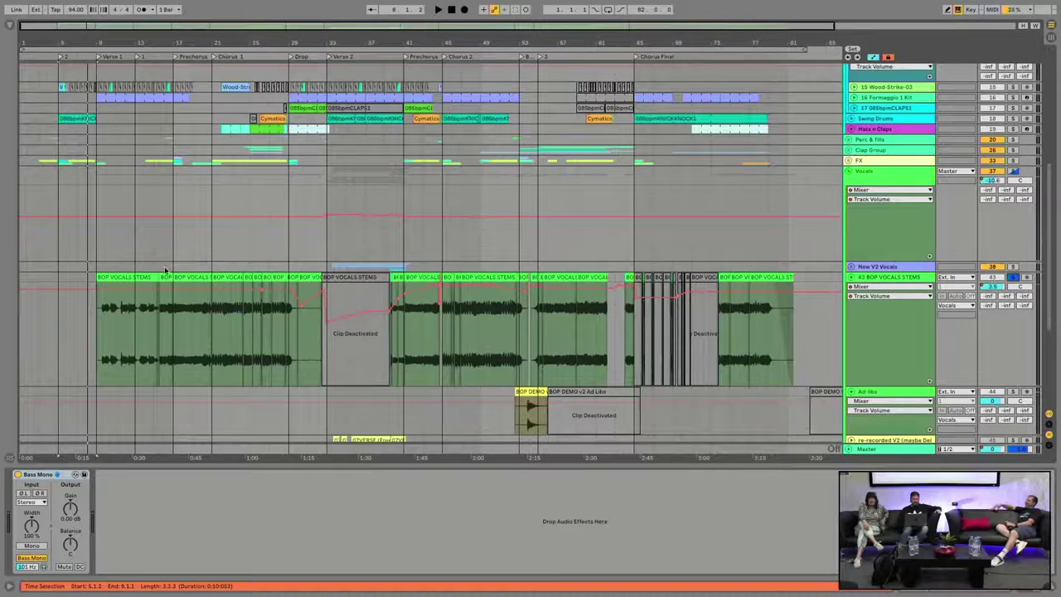
click(101, 314)
key(space)
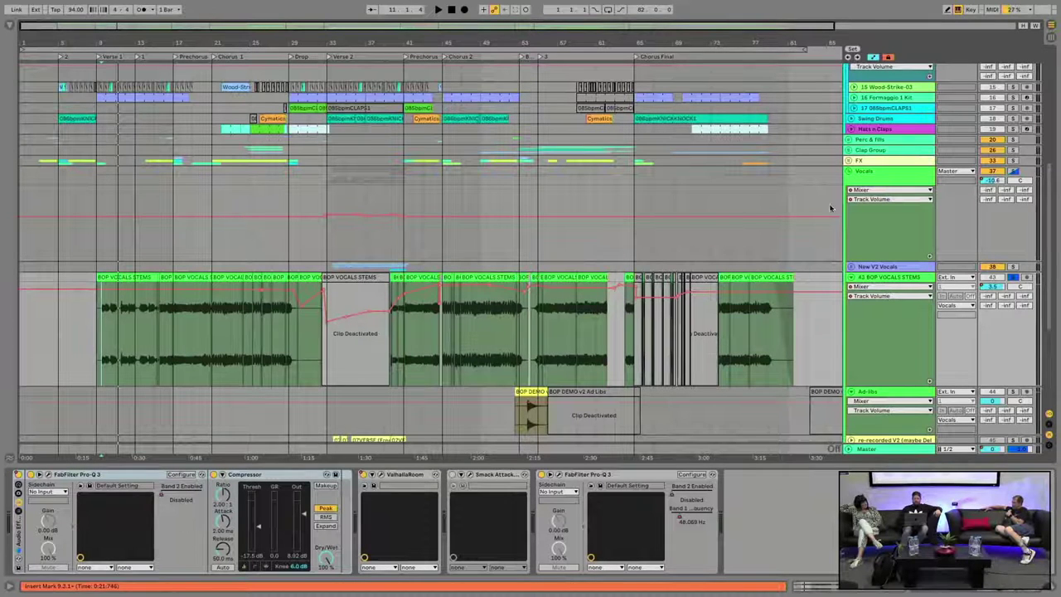
Select track 43 BOP VOCALS STEMS and look over the Ad-libs and re-recorded V2 tracks below it
scroll(975, 210, down, 3)
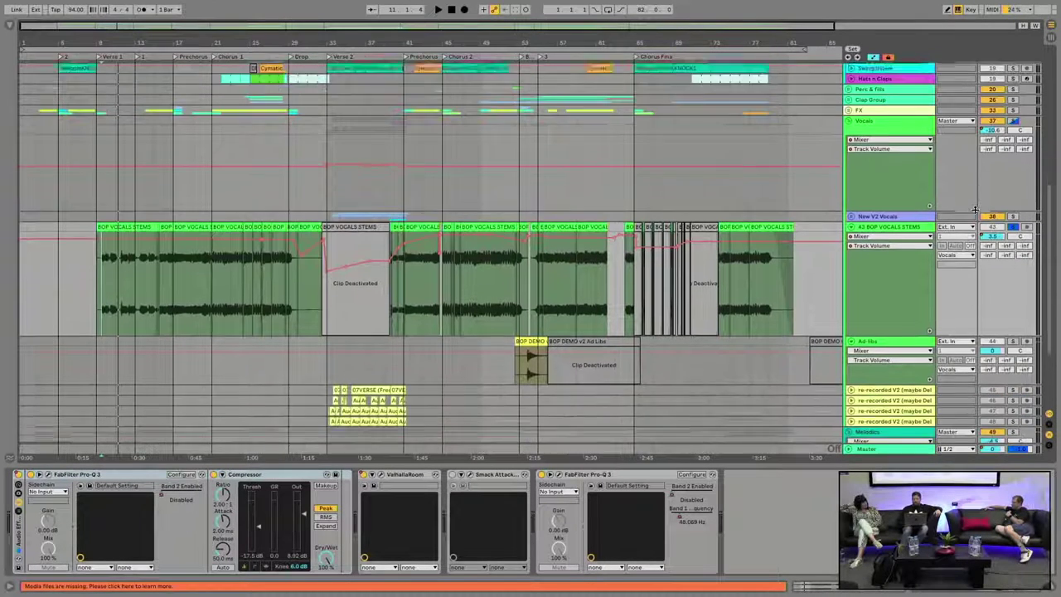
click(889, 207)
click(899, 218)
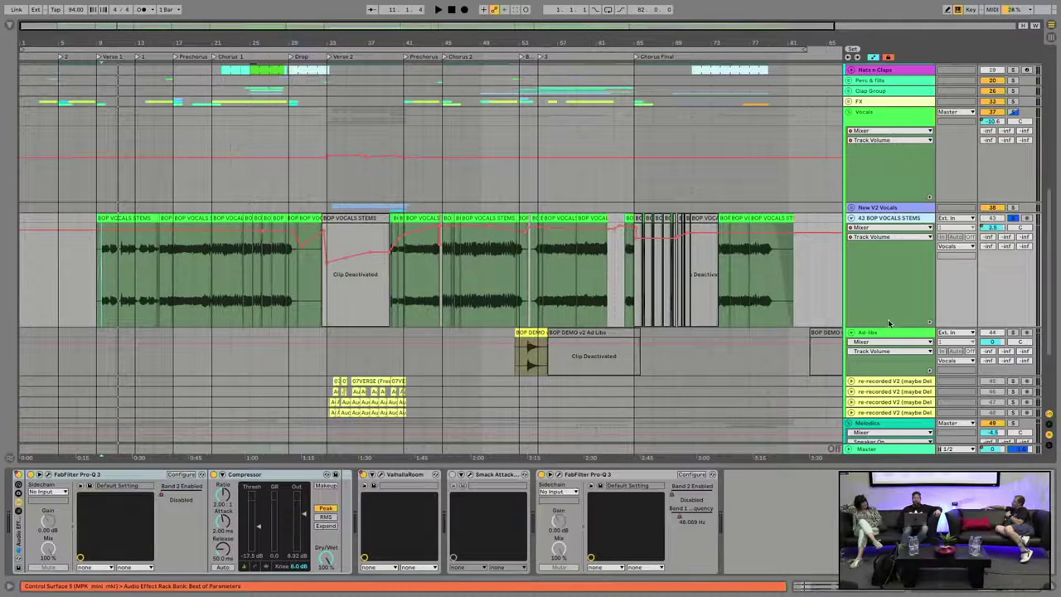
scroll(888, 319, down, 1)
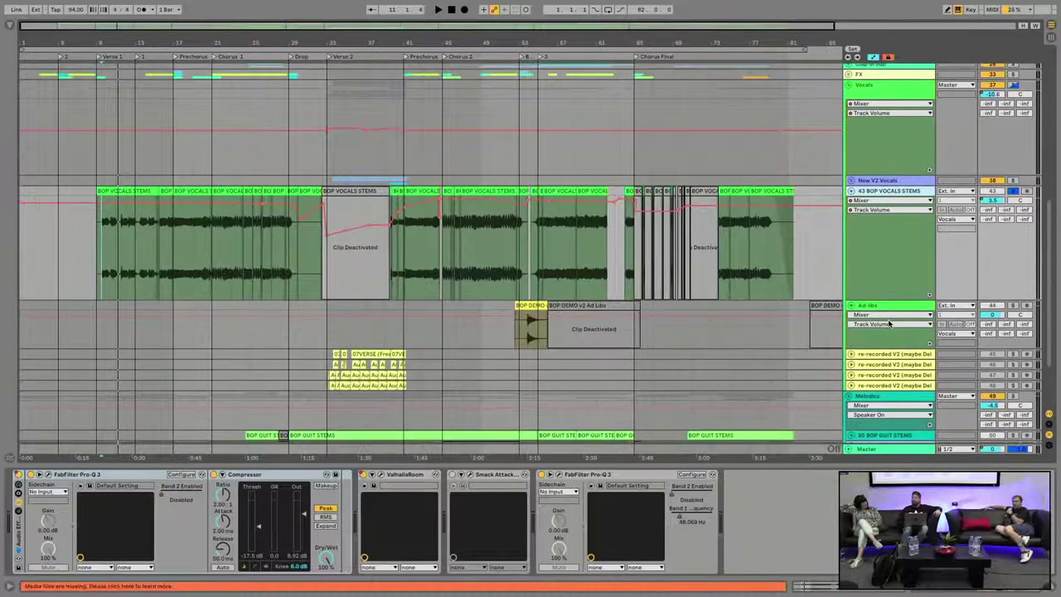
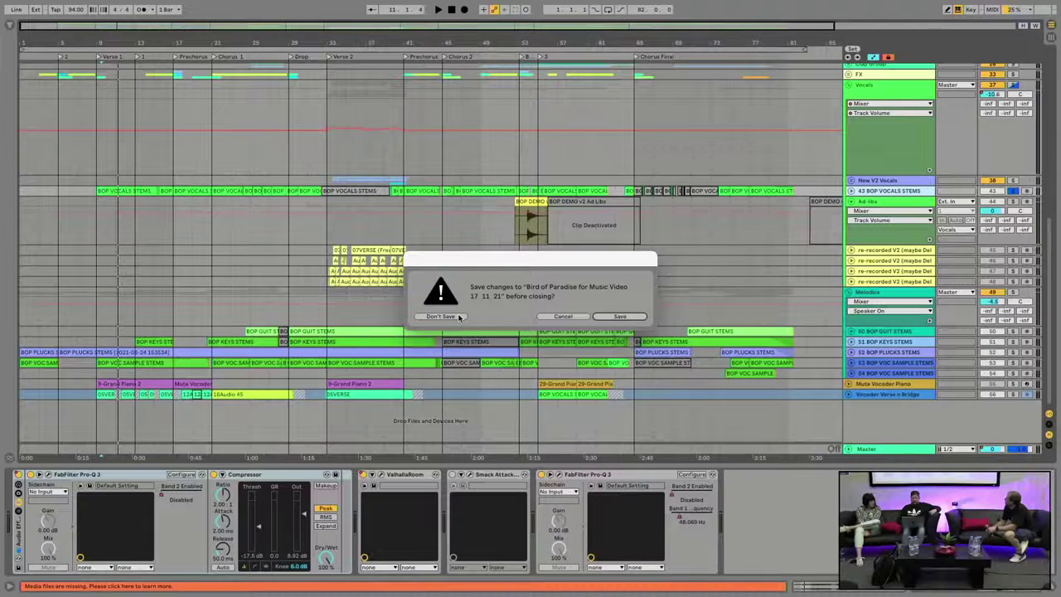
Close the Bird of Paradise for Music Video project without saving its changes
click(441, 316)
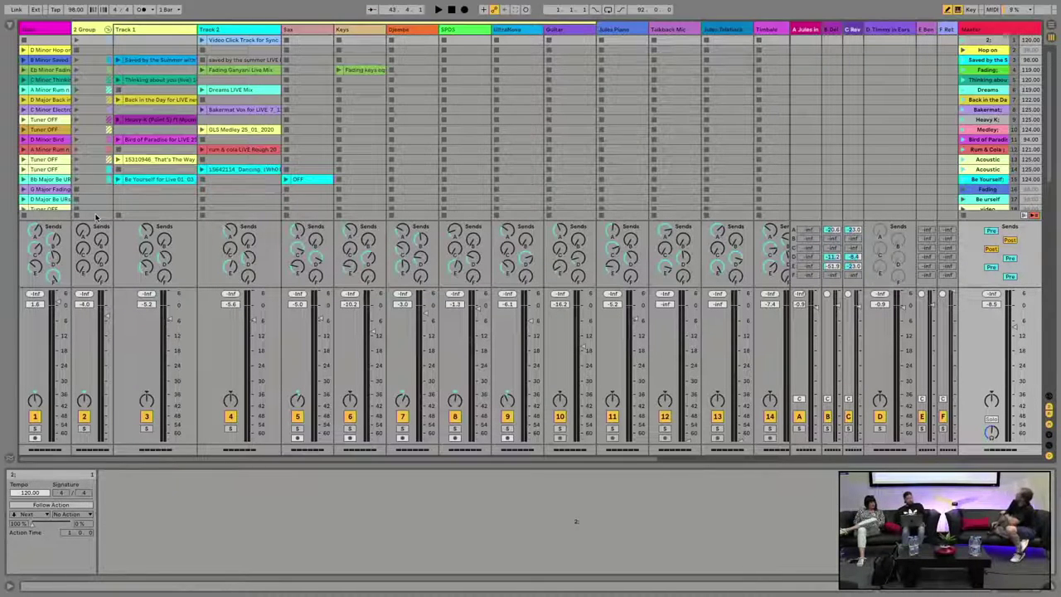
Open the Waves Tune Real-Time, Pro-Q 3 and Vocal Rider Live Mono windows from the first track's device chain and spread them apart
click(60, 26)
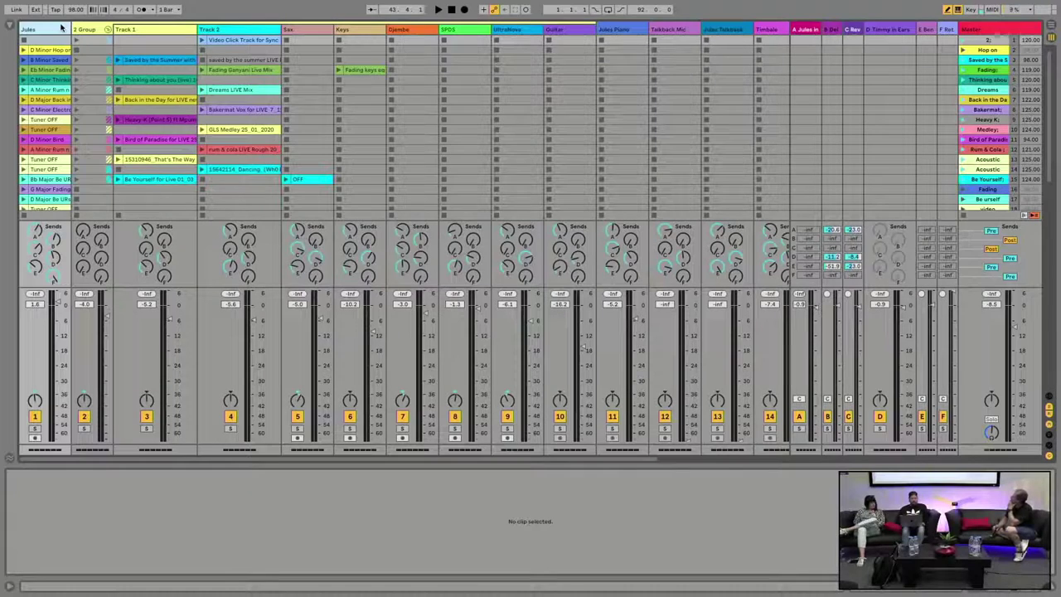
click(61, 27)
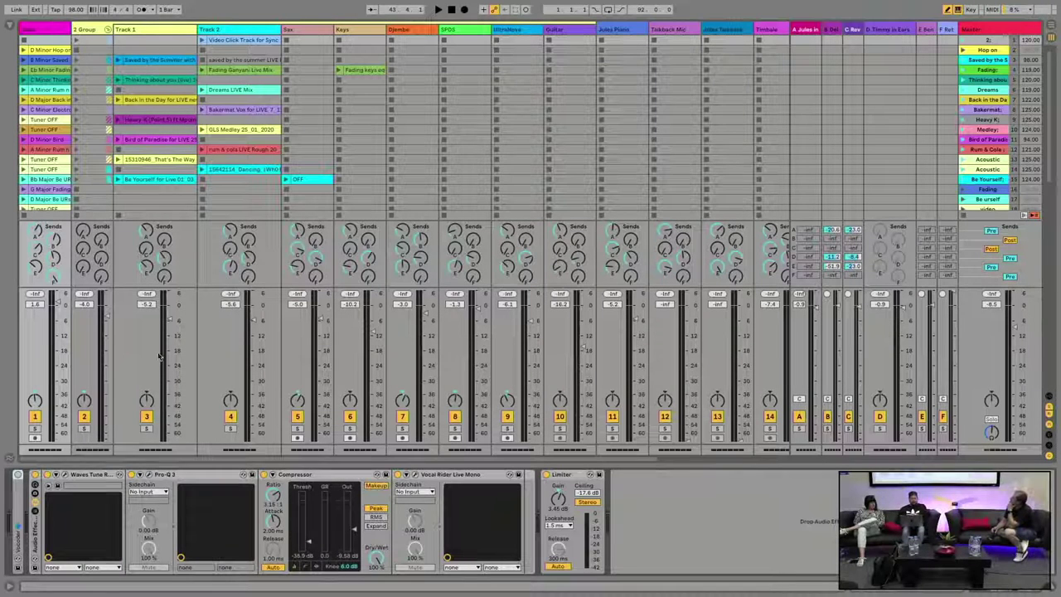
click(58, 484)
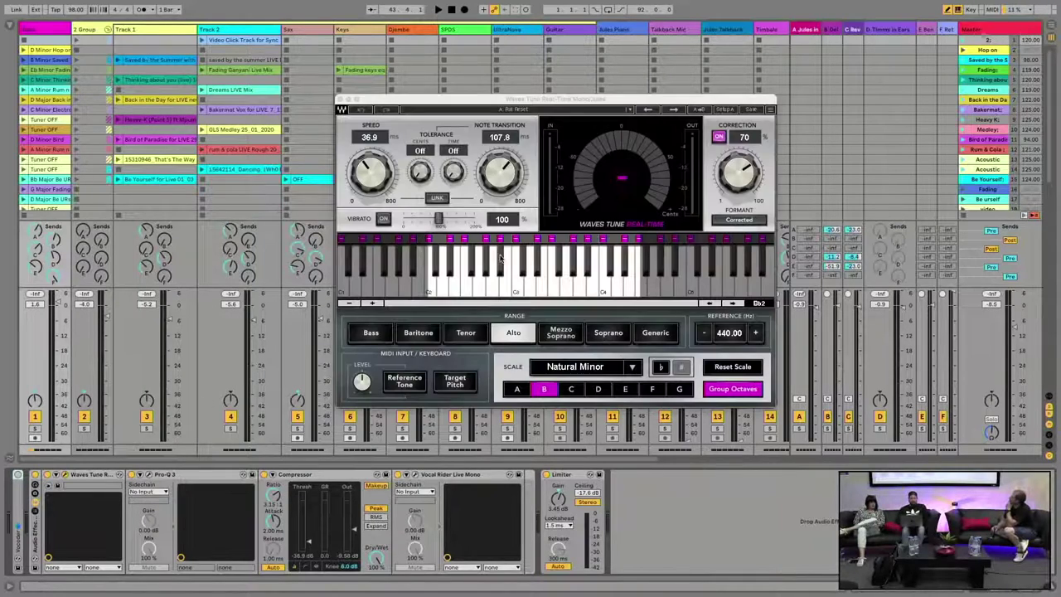
click(155, 484)
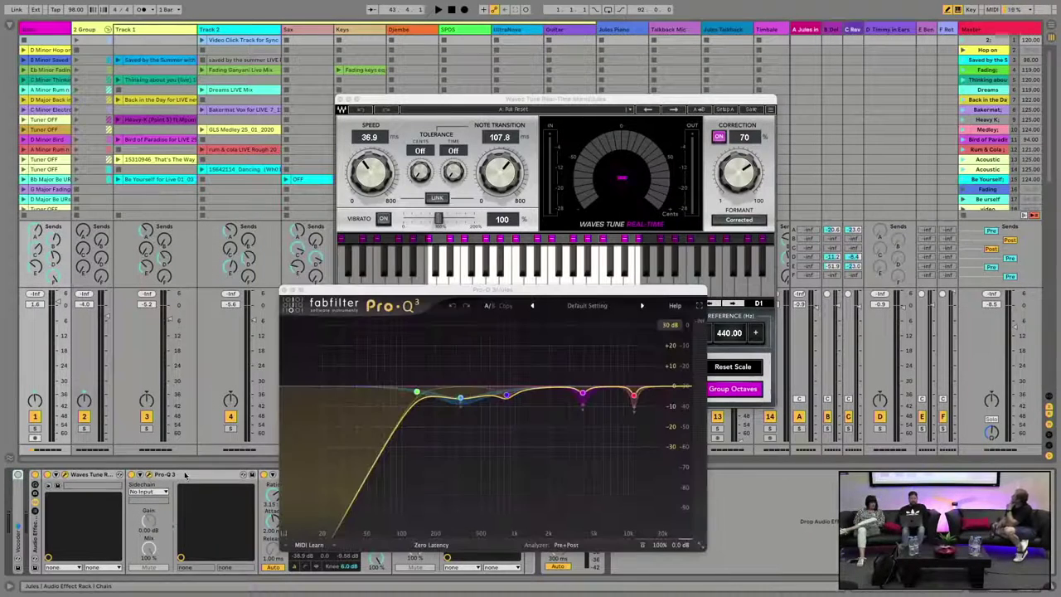
drag(424, 291, 198, 96)
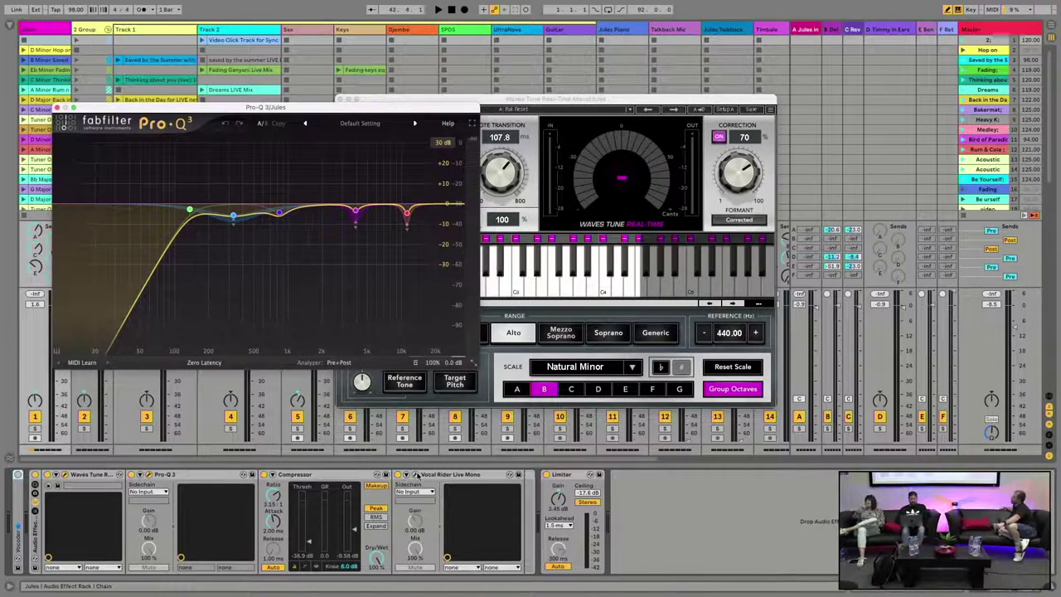
click(416, 476)
drag(441, 116, 878, 100)
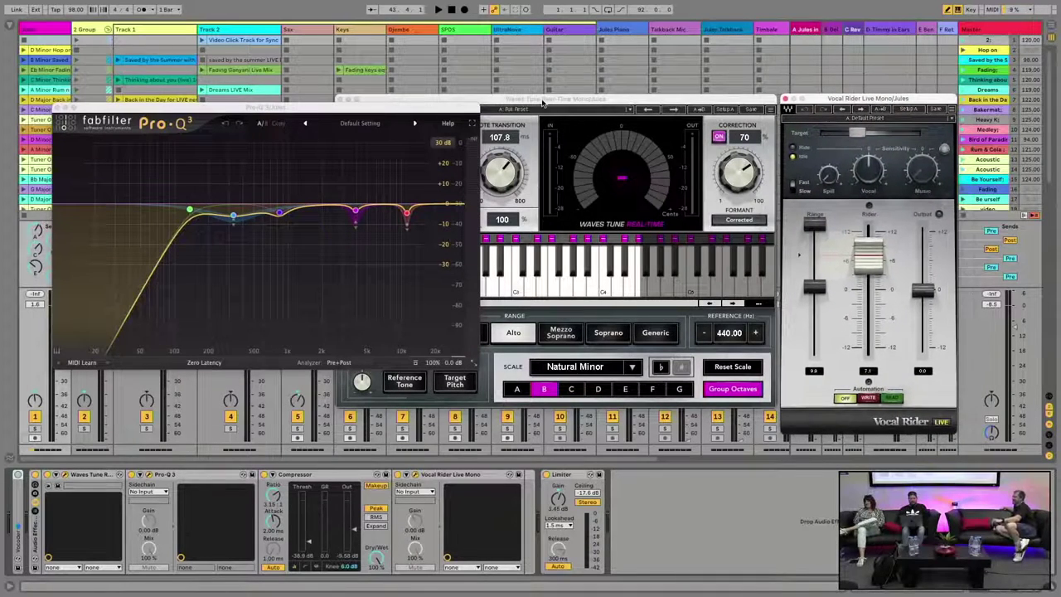
drag(439, 109, 590, 133)
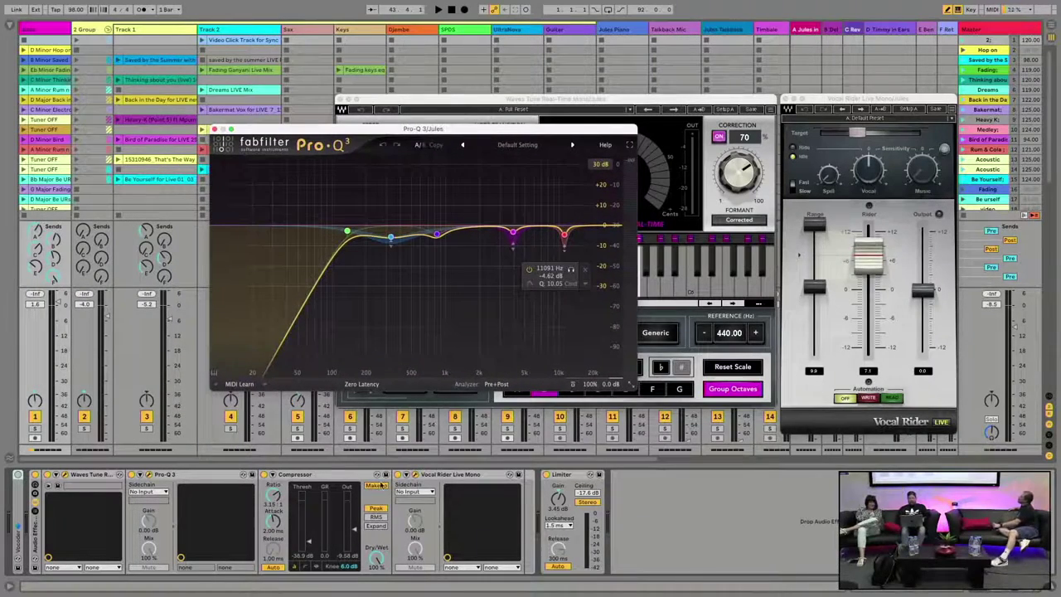
Unfold the Vocoder at the start of the first track's chain to view its settings, and fold it again
double_click(22, 501)
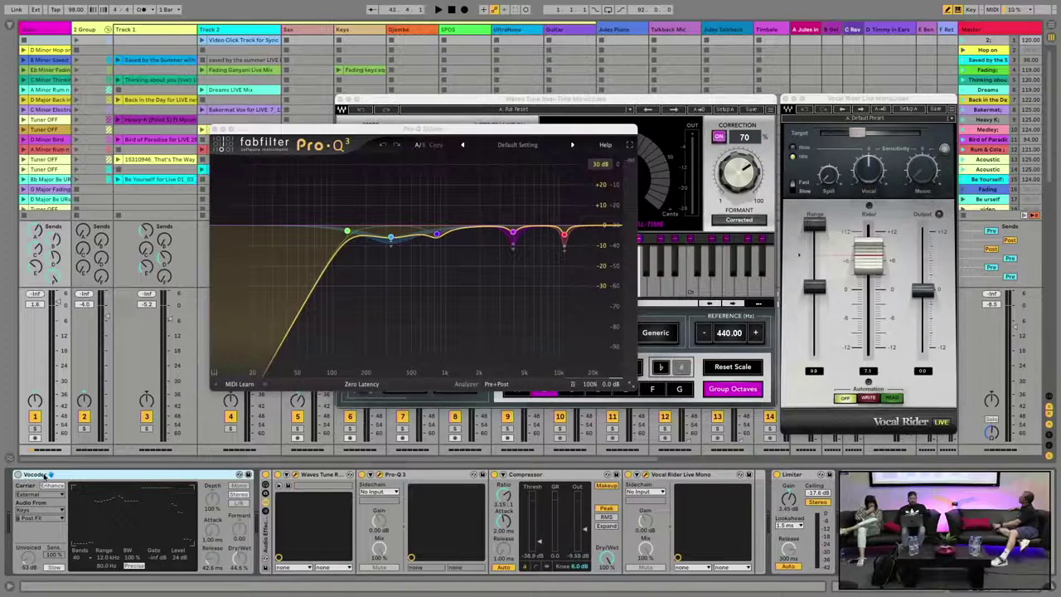
double_click(25, 478)
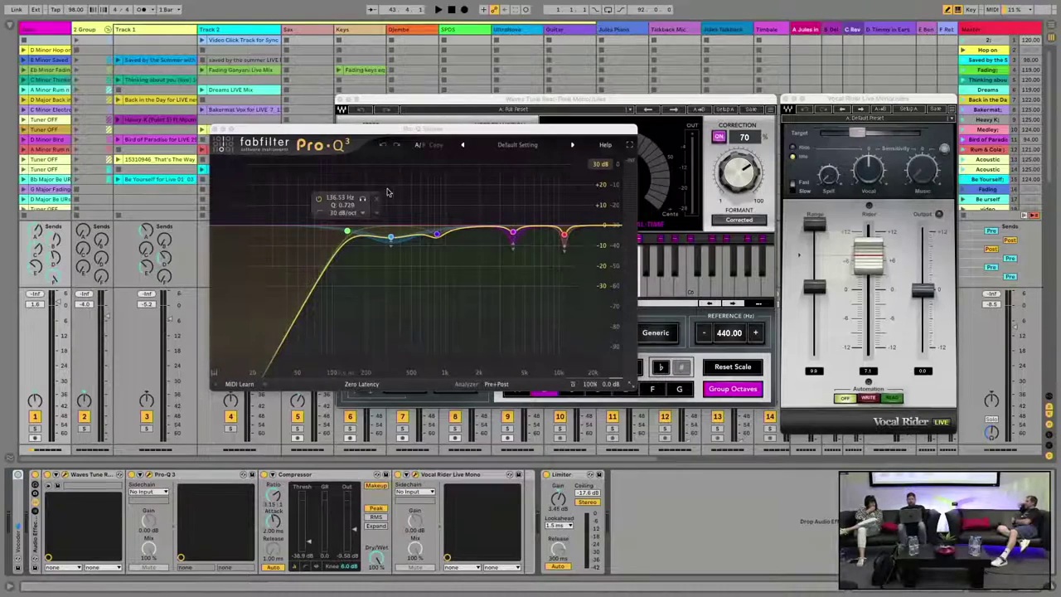
Arrange the Waves Tune Real-Time and Pro-Q 3 windows side by side, with Vocal Rider Live Mono overlapping Pro-Q 3
drag(418, 135, 696, 221)
drag(692, 104, 348, 46)
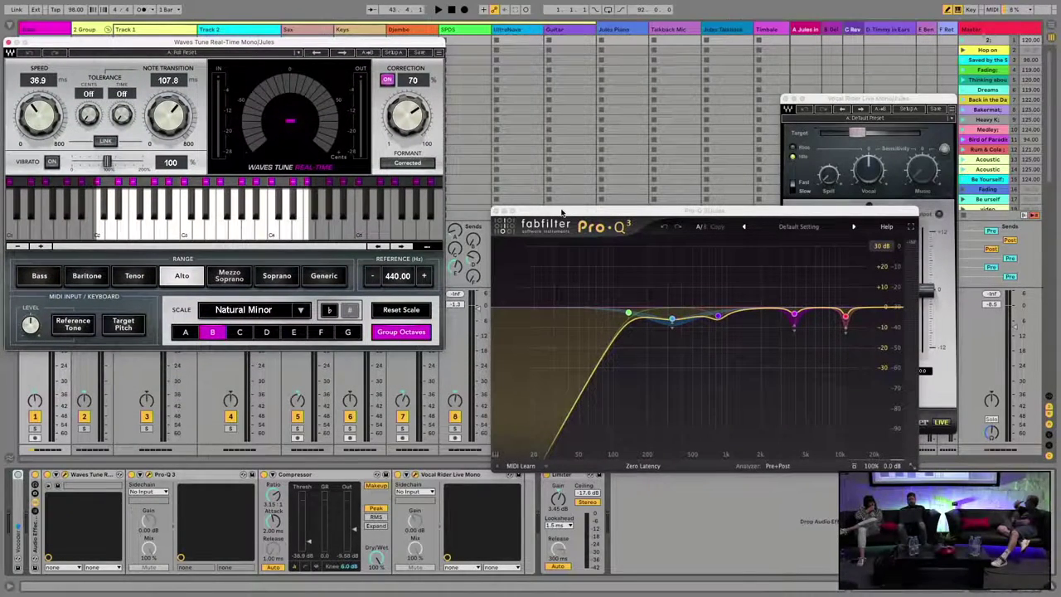
drag(561, 210, 517, 41)
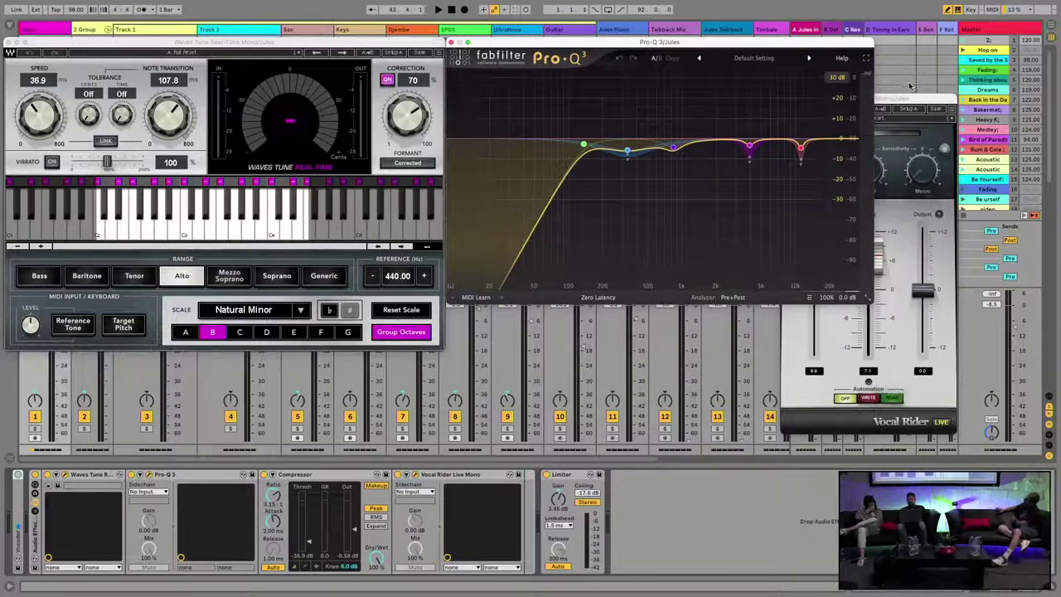
drag(889, 100, 788, 165)
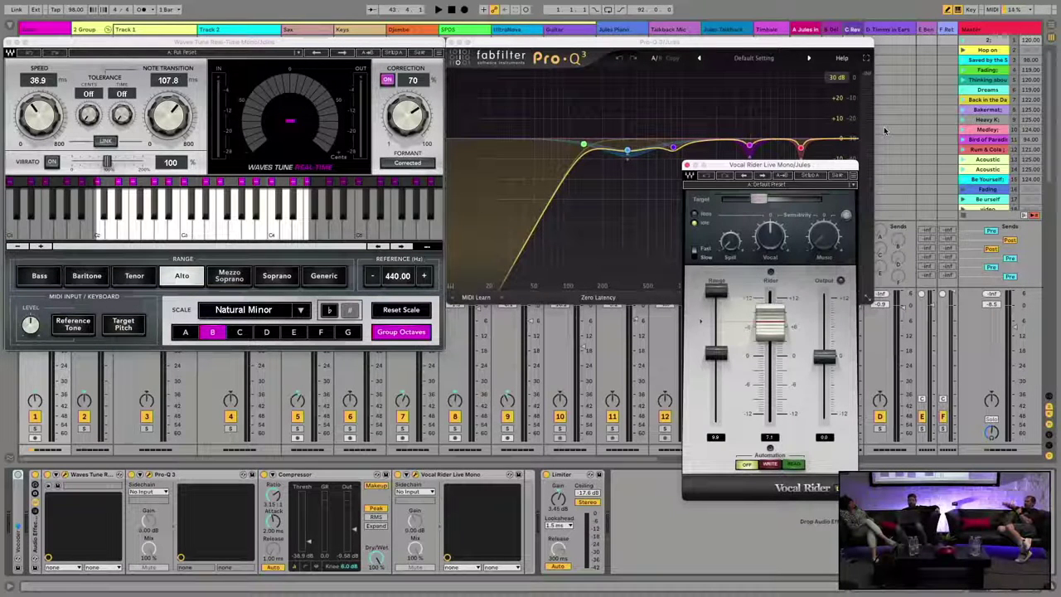
Inspect the Trackspacer plug-in on 2 Group and the Pro-Q 3 plug-in on the Master track
click(88, 30)
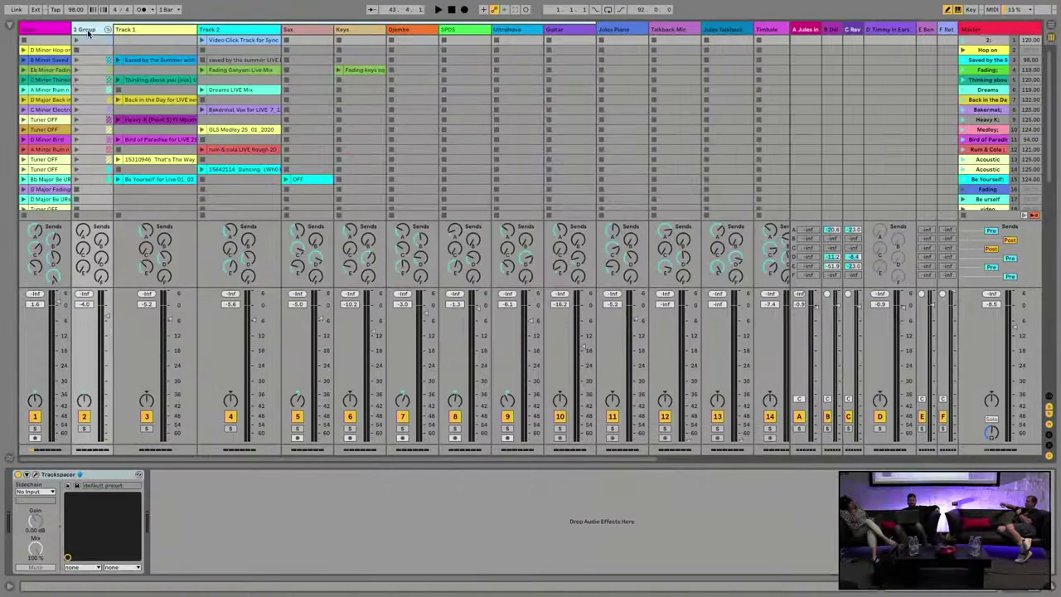
click(37, 475)
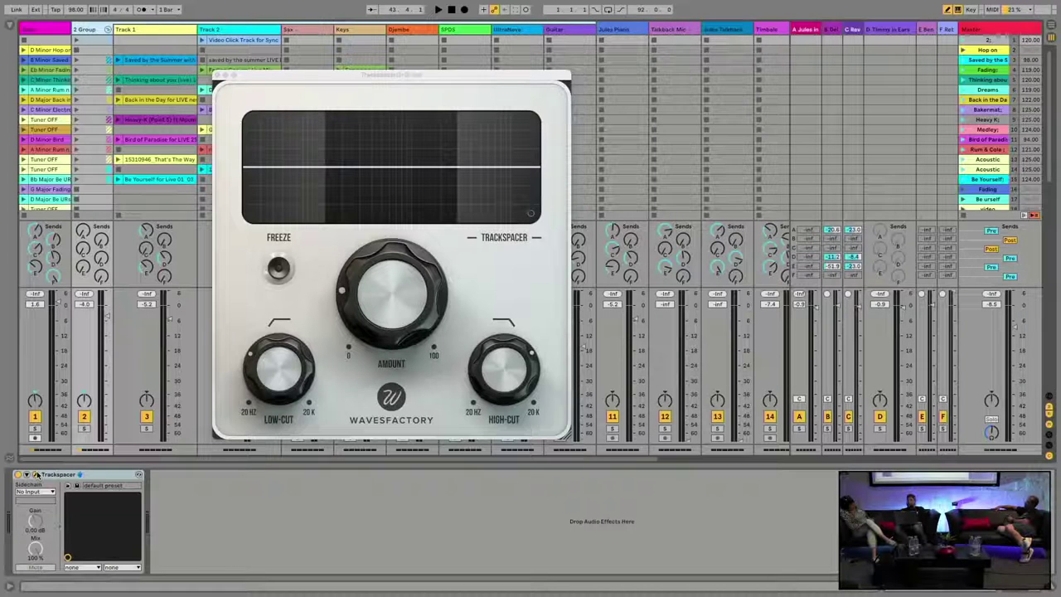
click(993, 29)
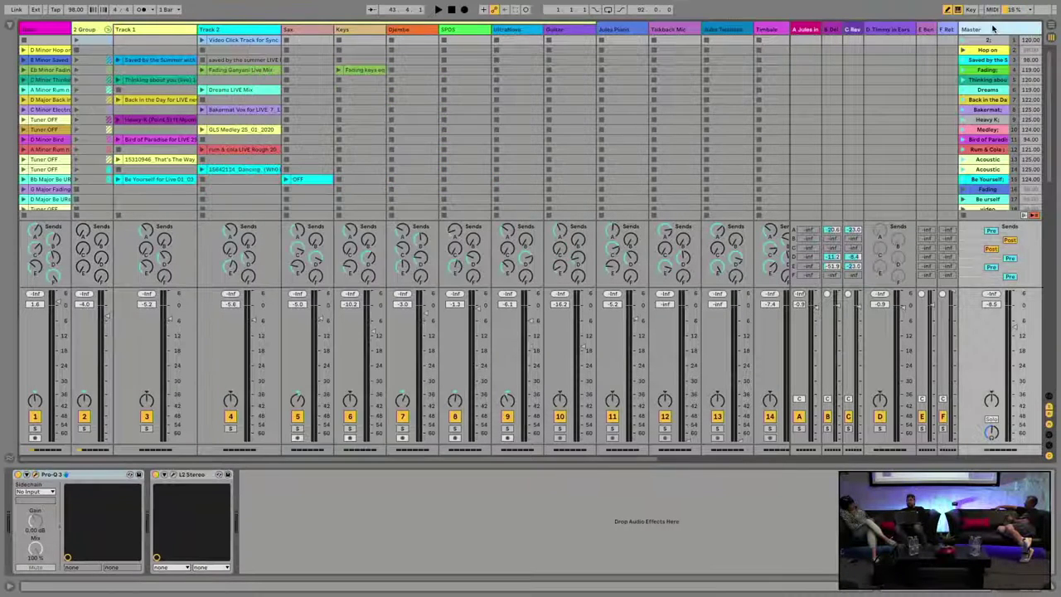
click(34, 474)
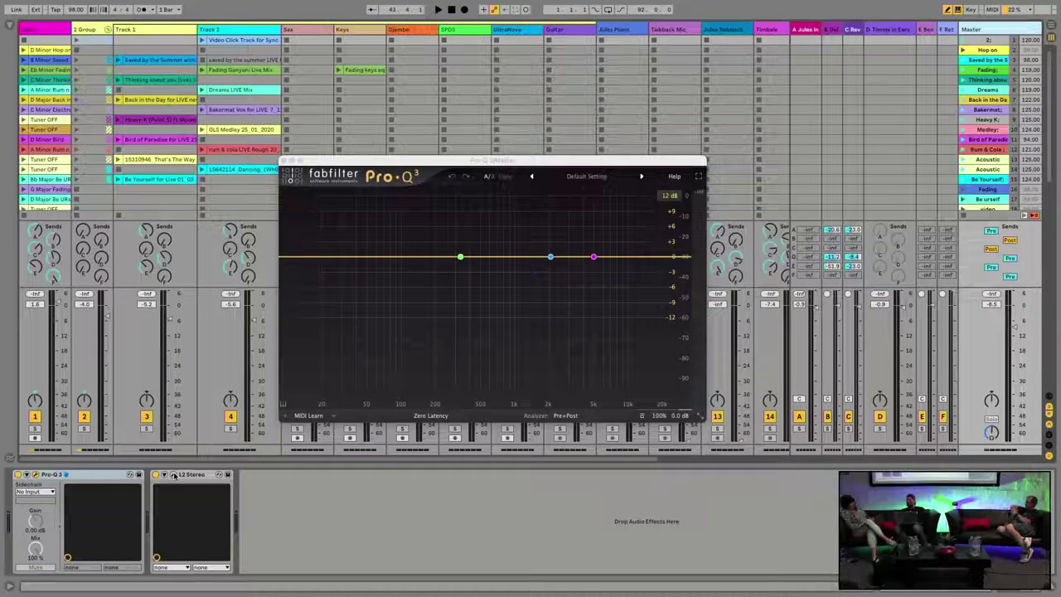
mouse_move(491, 249)
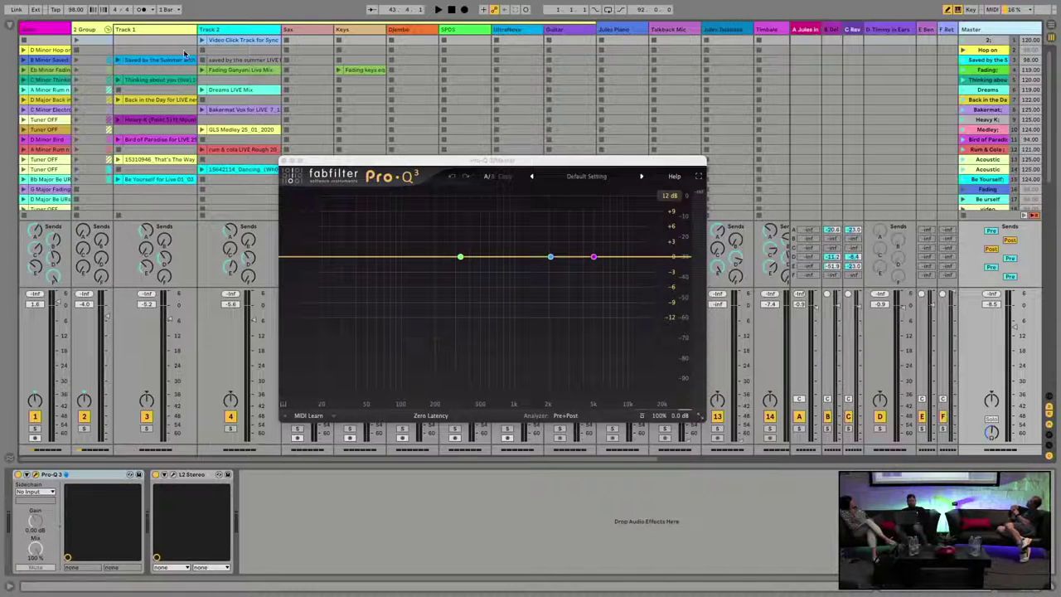
Launch the Fading Ganyani Live Mix clip on Track 2 and set the tempo to 121 BPM
scroll(184, 87, down, 1)
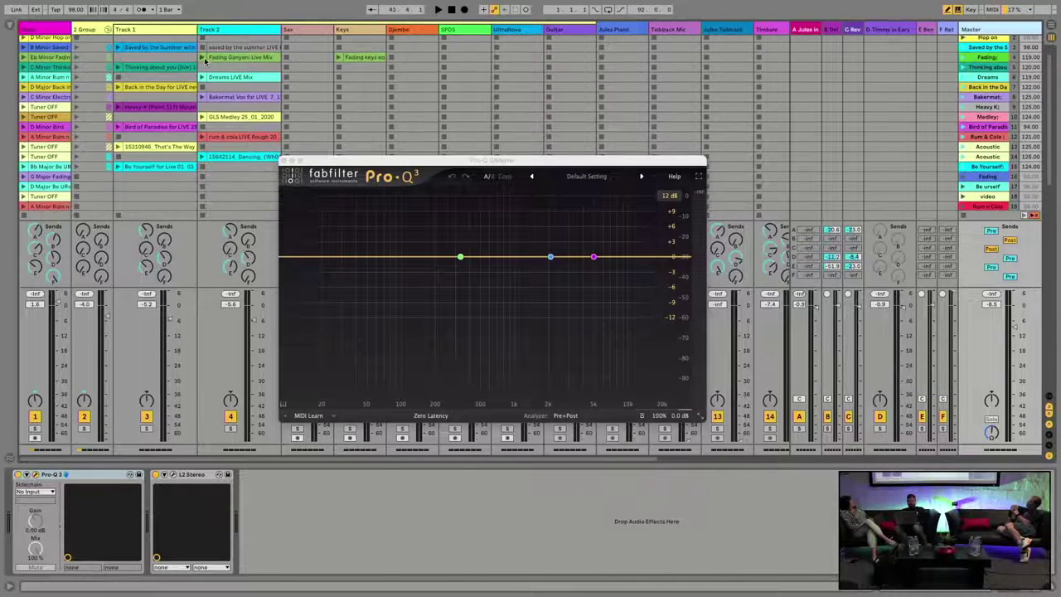
click(1036, 63)
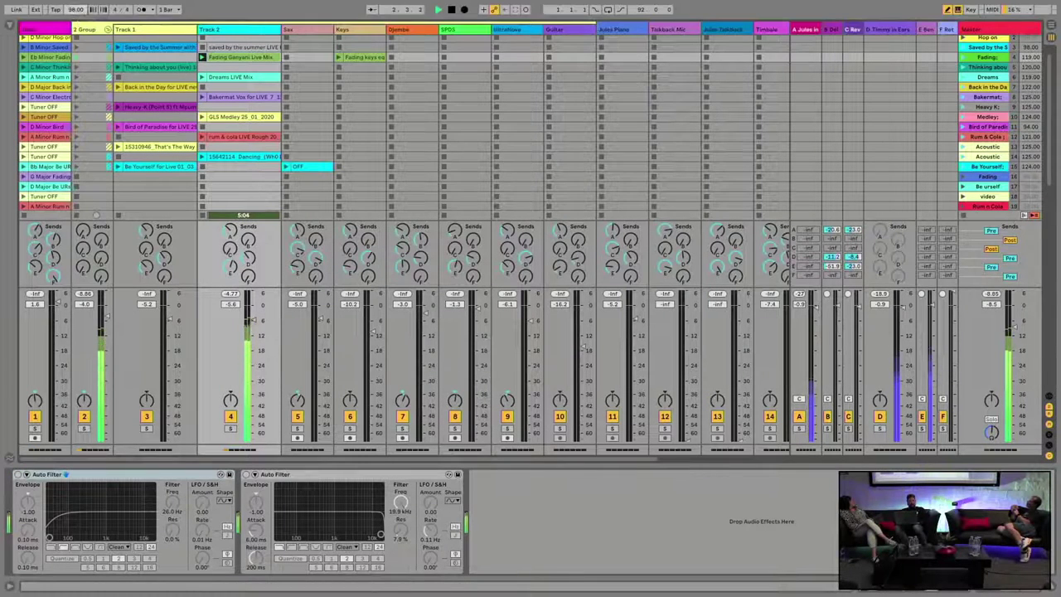
drag(75, 9, 73, 12)
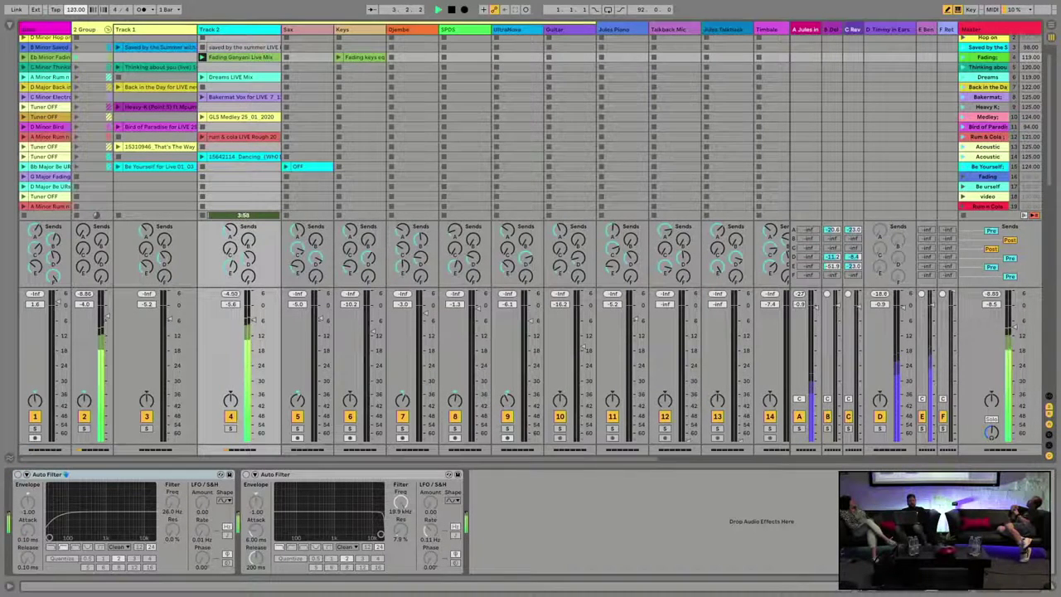
Examine the Master track's Pro-Q 3 spectrum during playback, stopping and restarting the set
click(987, 29)
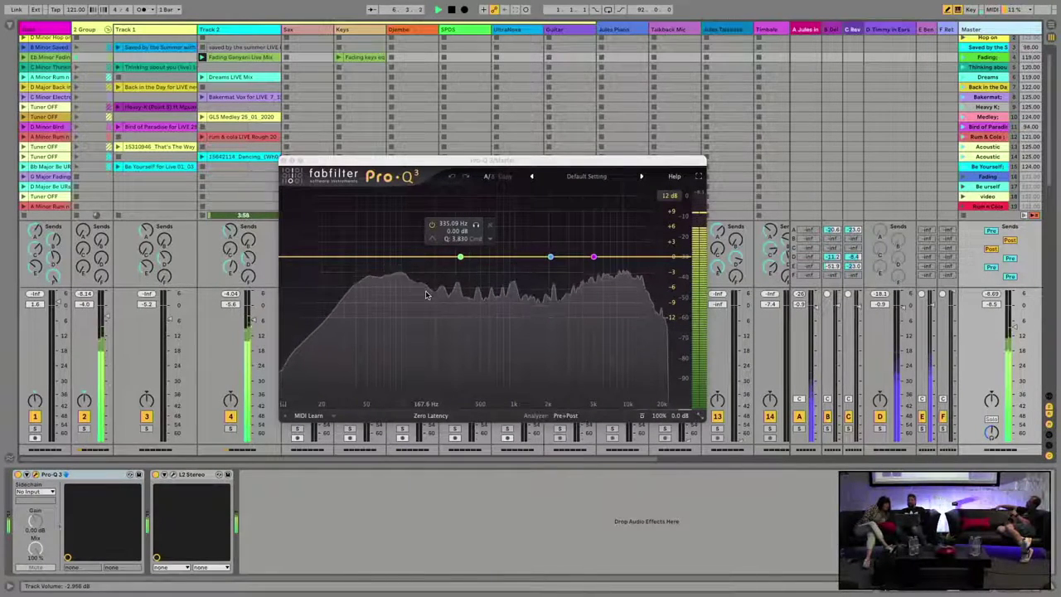
key(space)
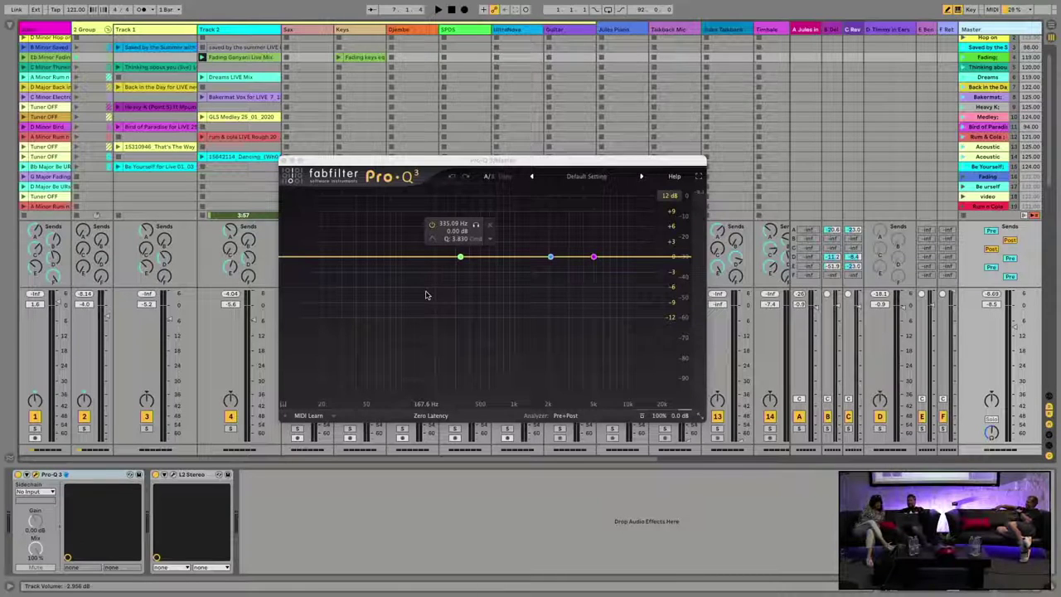
key(space)
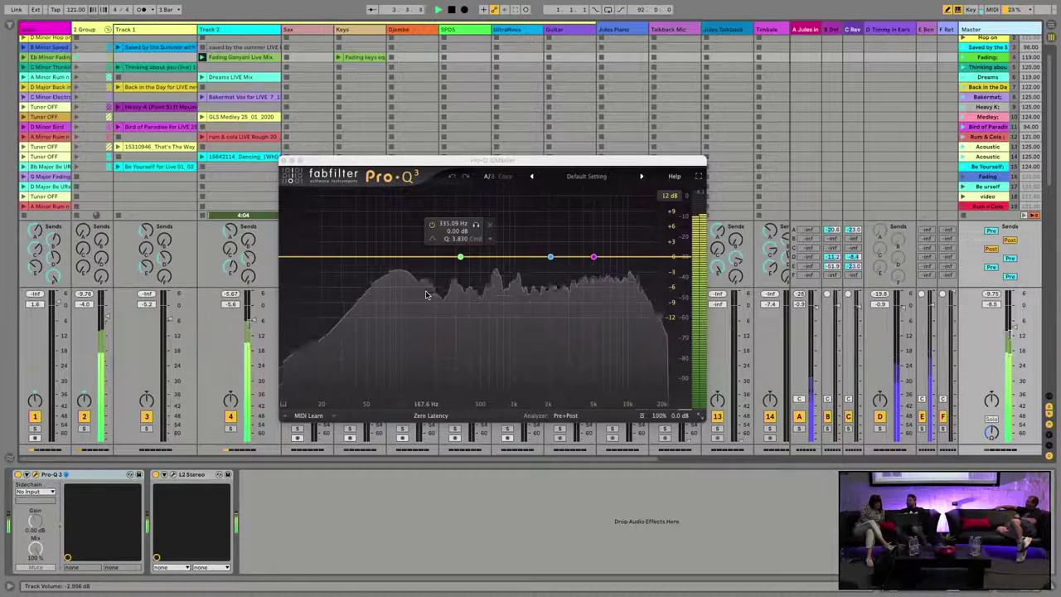
Solo-audition the 2068 Hz band of the Master track's Pro-Q 3 during playback, sweeping it down to about 712 Hz
mouse_move(550, 256)
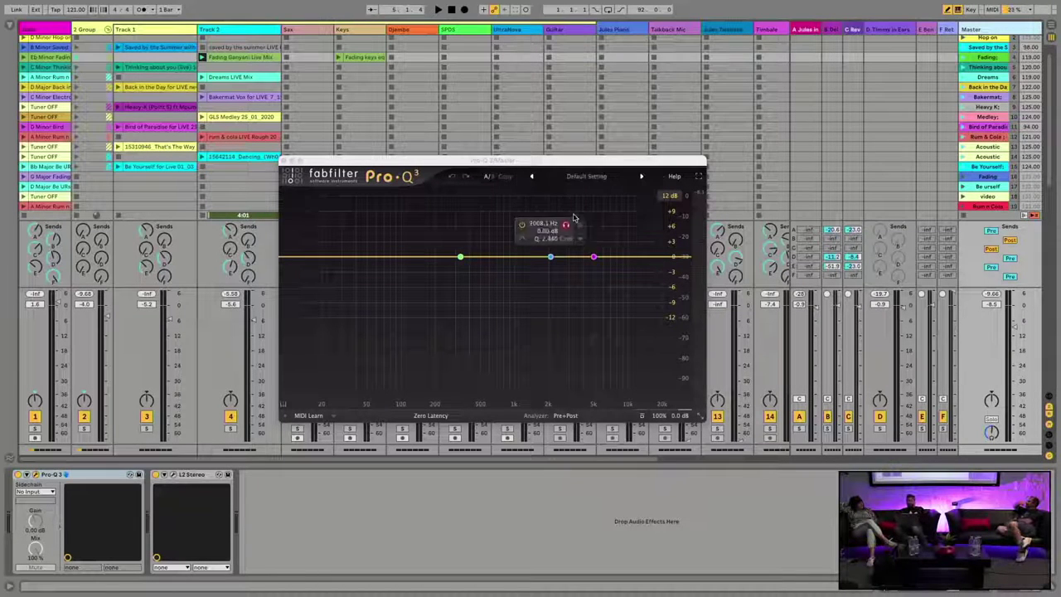
click(566, 226)
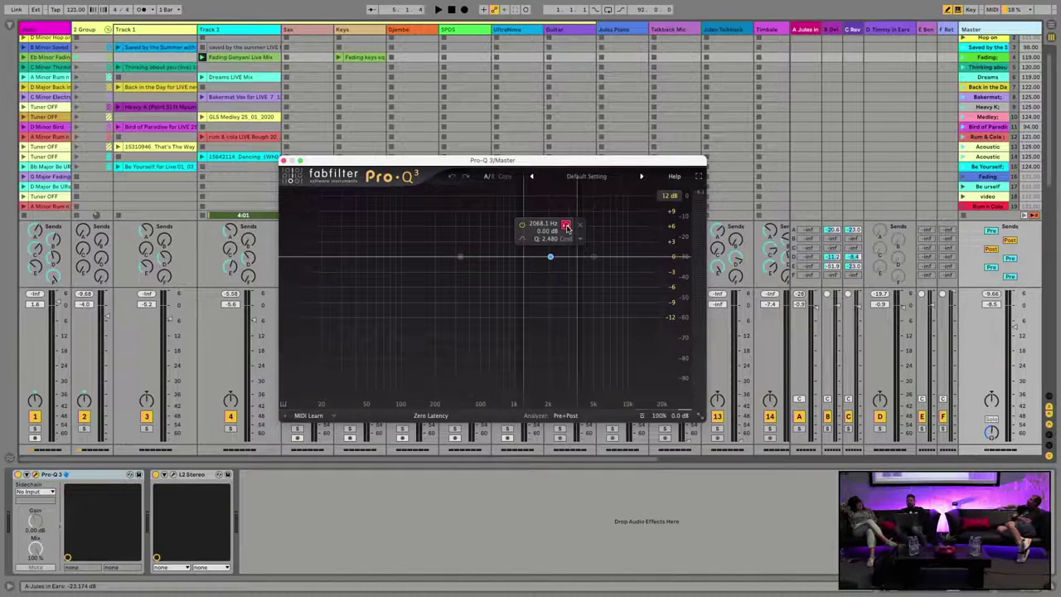
click(567, 227)
key(space)
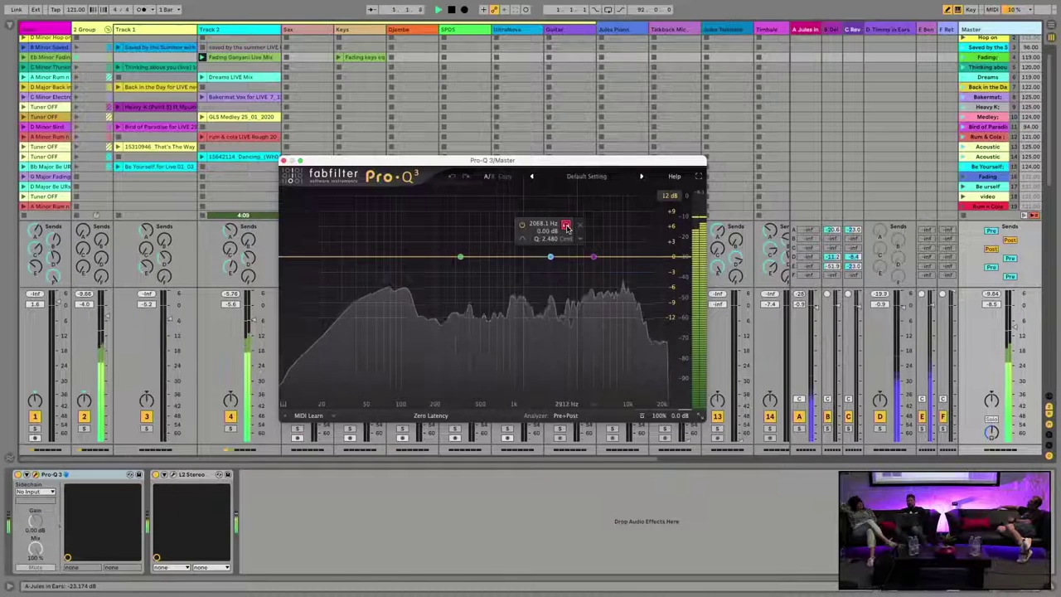
drag(567, 227, 513, 225)
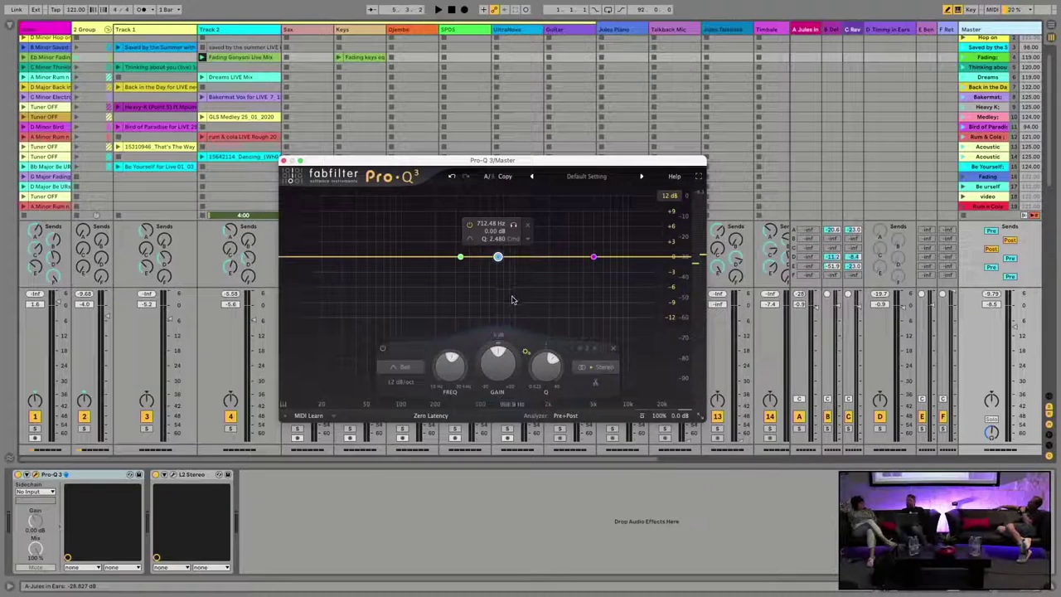
Play the set and examine the frequency peaks in Pro-Q 3's Spectrum Grab display, stopping playback at the end
key(space)
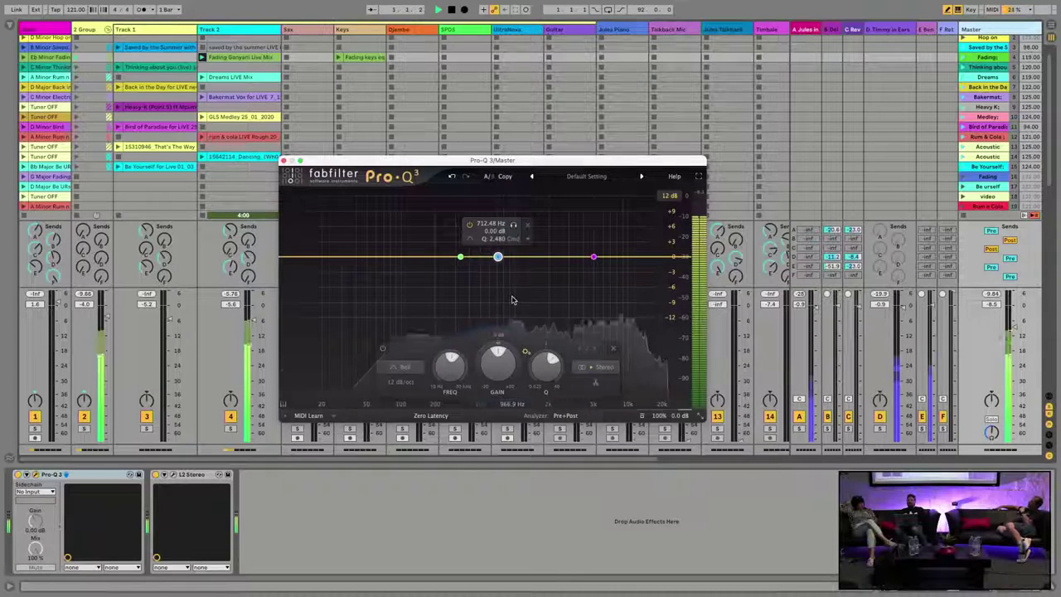
click(570, 315)
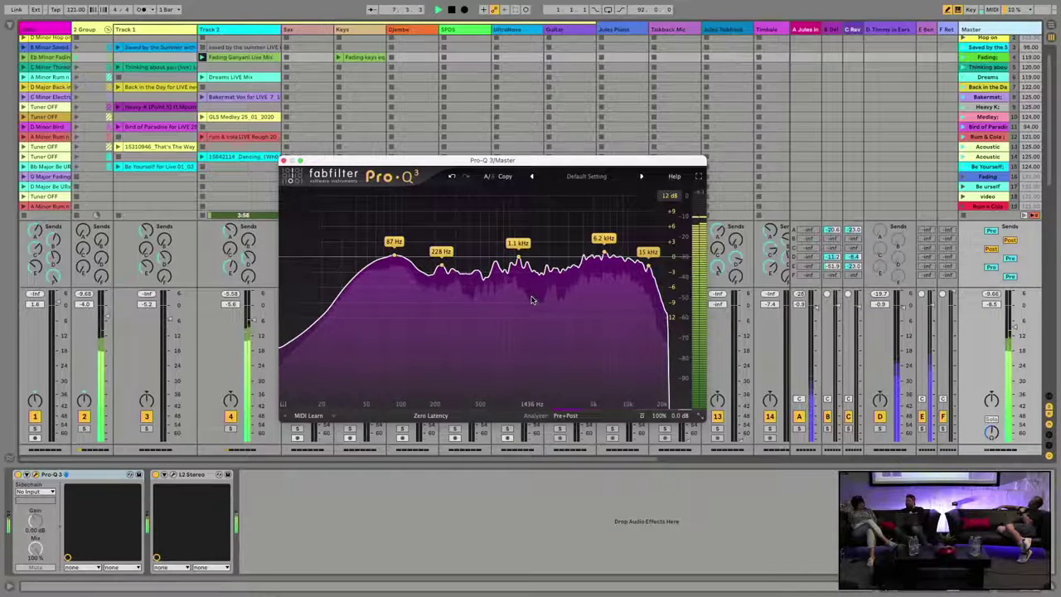
key(space)
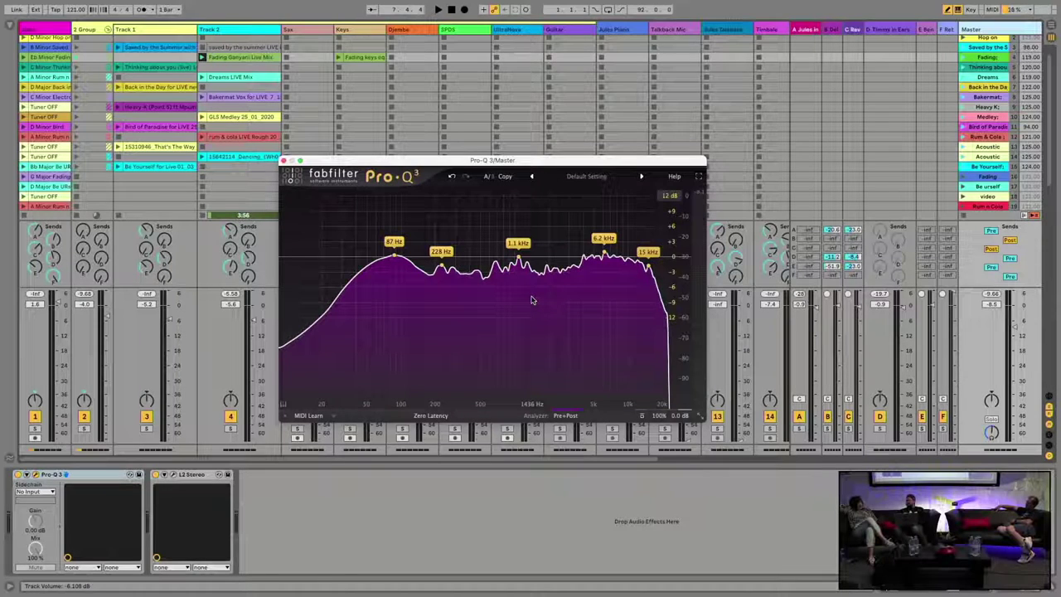
Add an EQ Eight from the EQ & Filters audio effects to the Master track and expand its frequency display
click(12, 27)
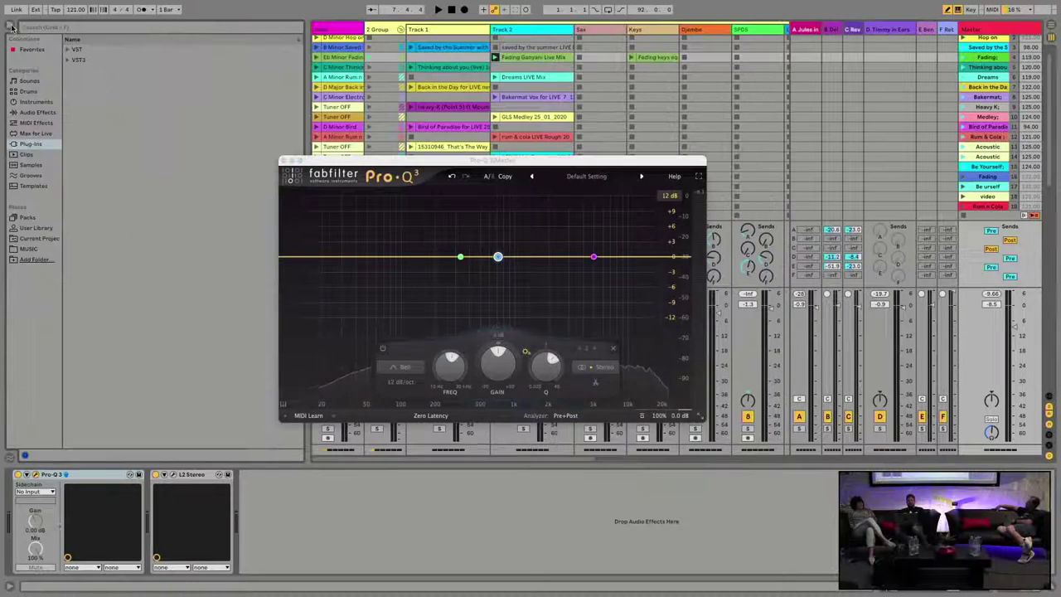
click(35, 113)
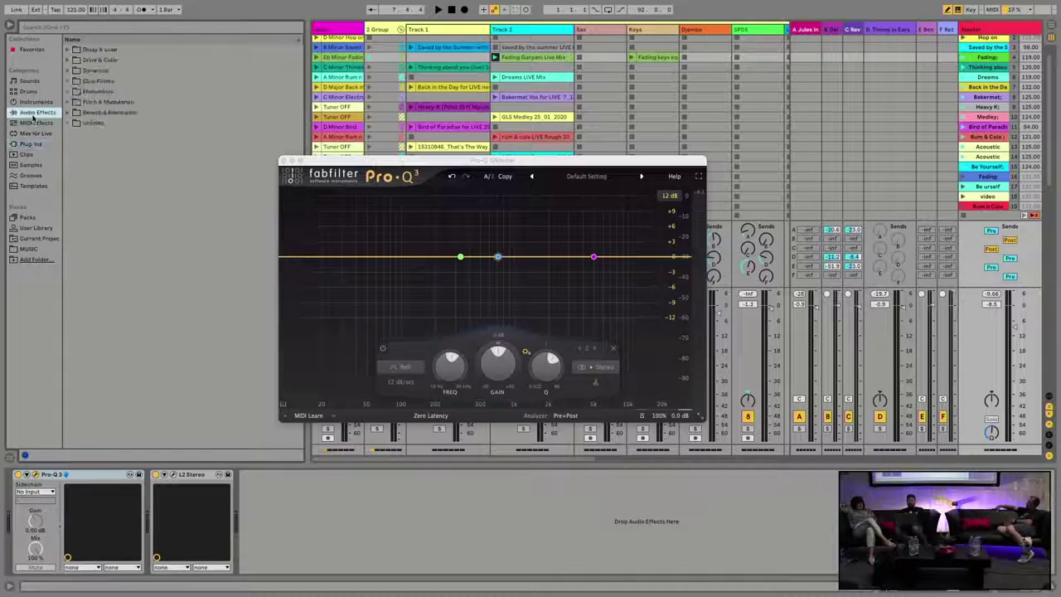
click(73, 82)
click(69, 81)
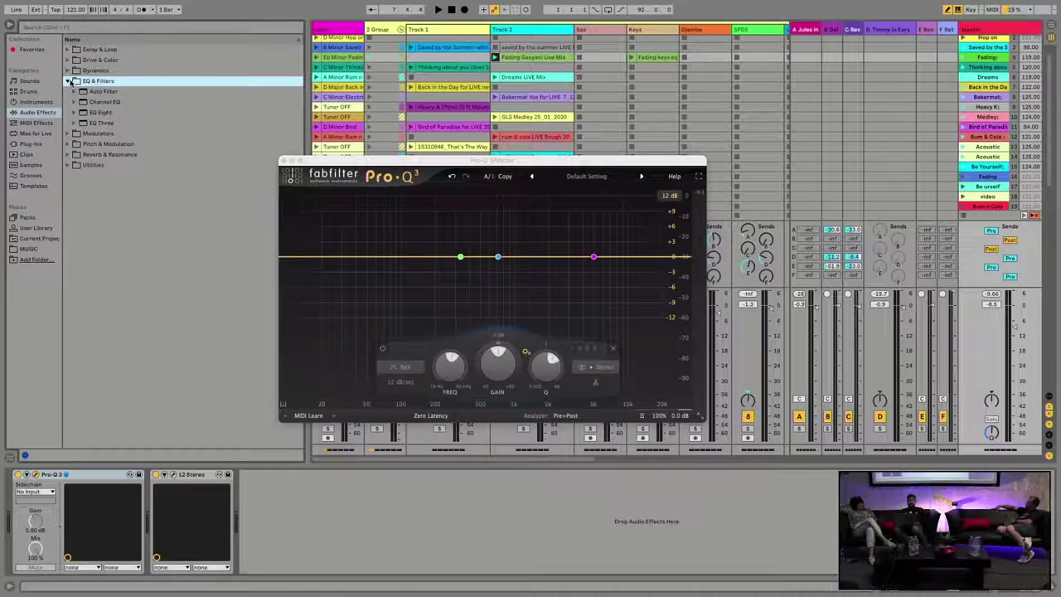
double_click(97, 112)
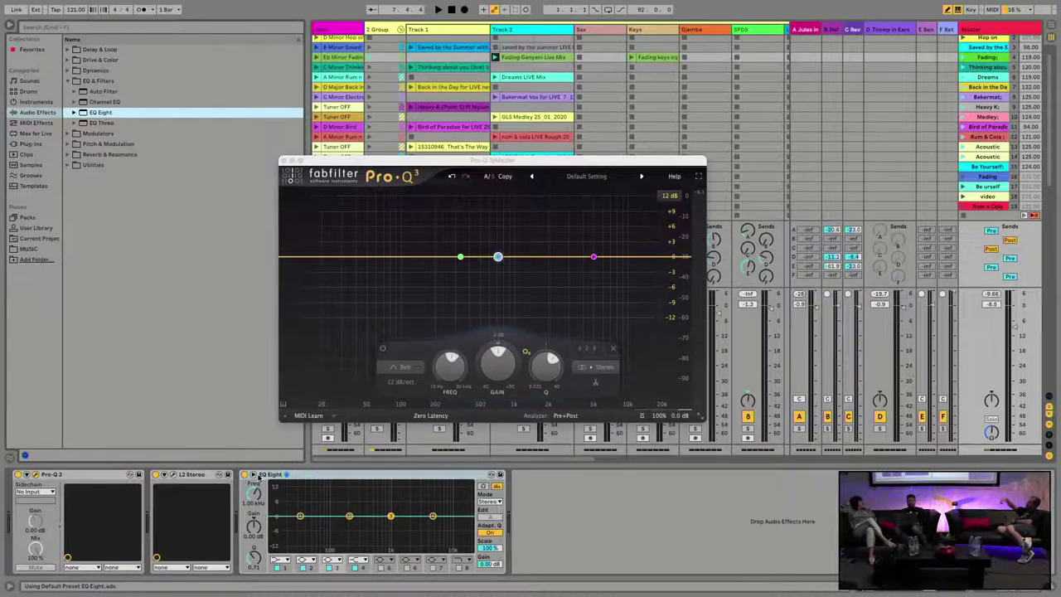
click(286, 474)
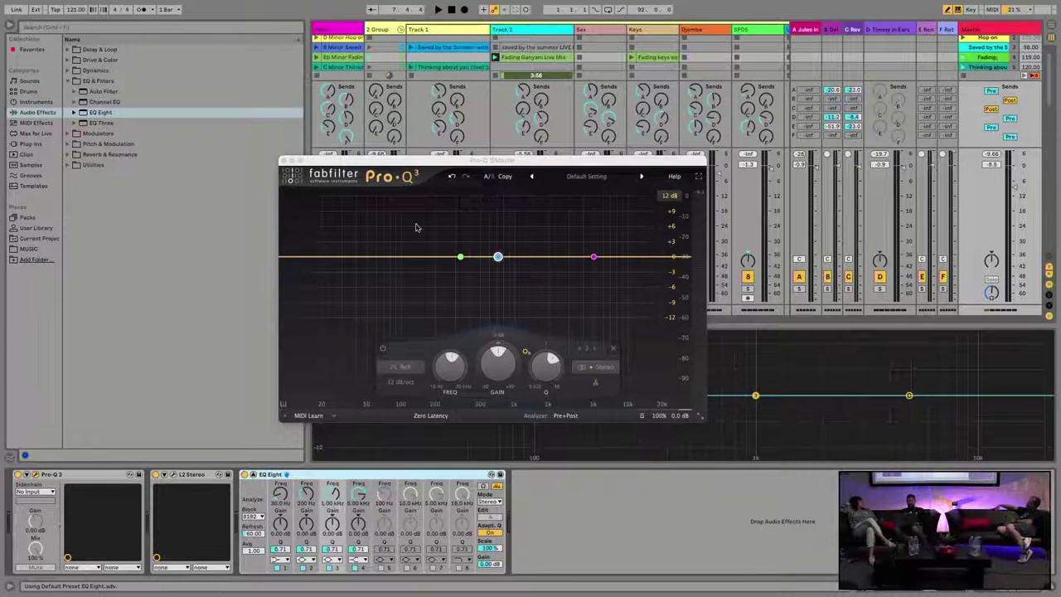
Clear away the Pro-Q 3 window and the browser, and start playback
click(284, 161)
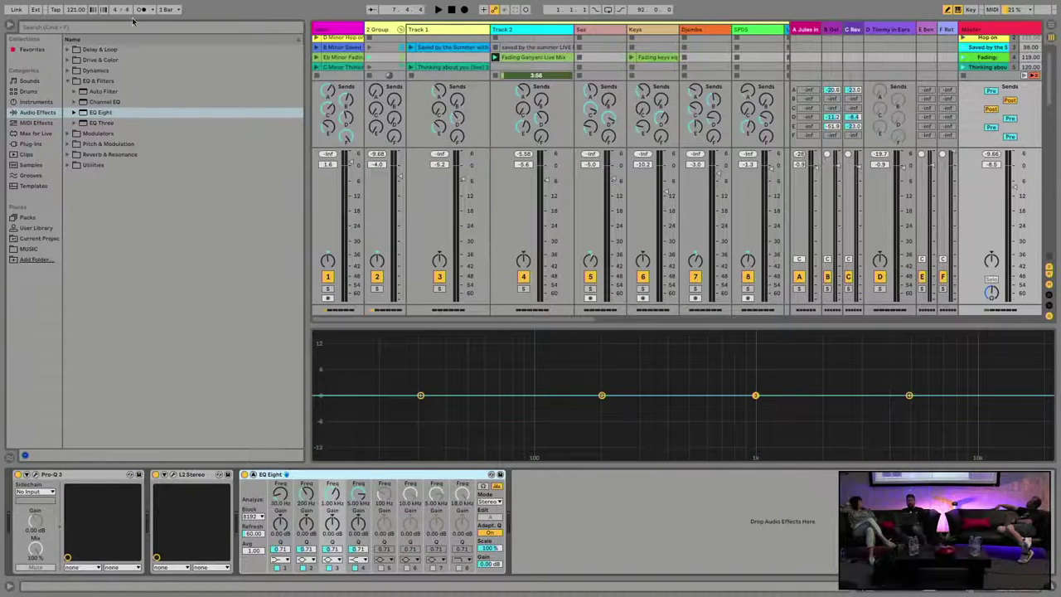
click(9, 25)
key(space)
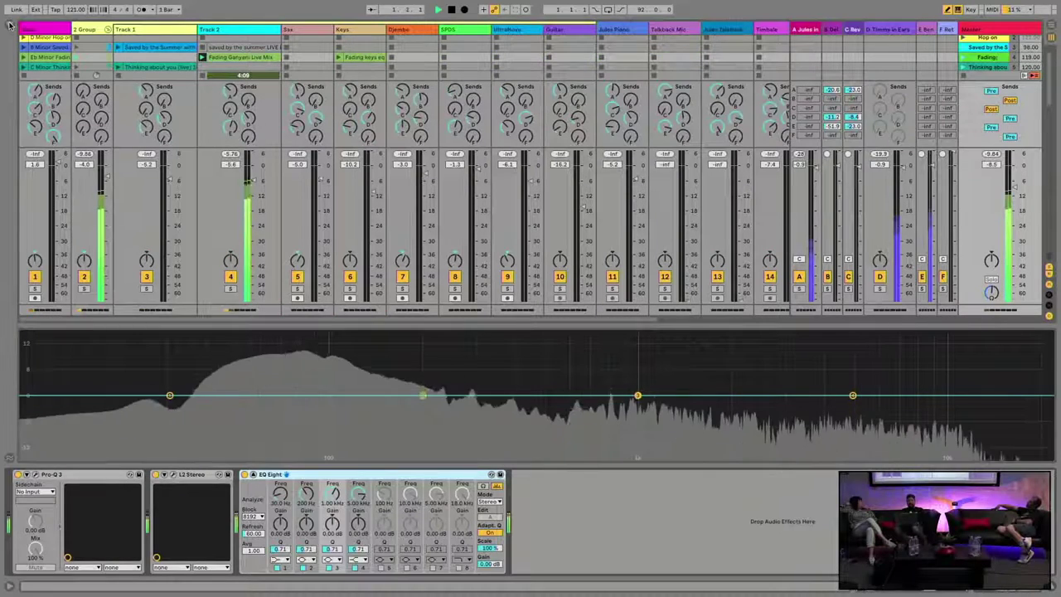
Audition a cut of about 11 dB near 980 Hz with EQ Eight's third band, and delete the device from the Master track
mouse_move(637, 396)
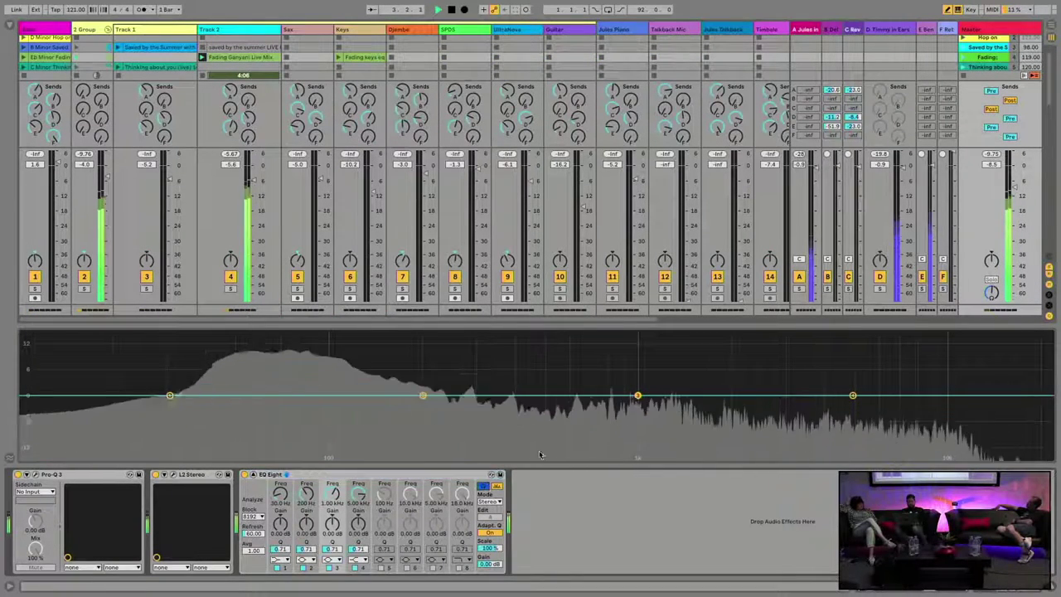
drag(637, 396, 634, 446)
key(space)
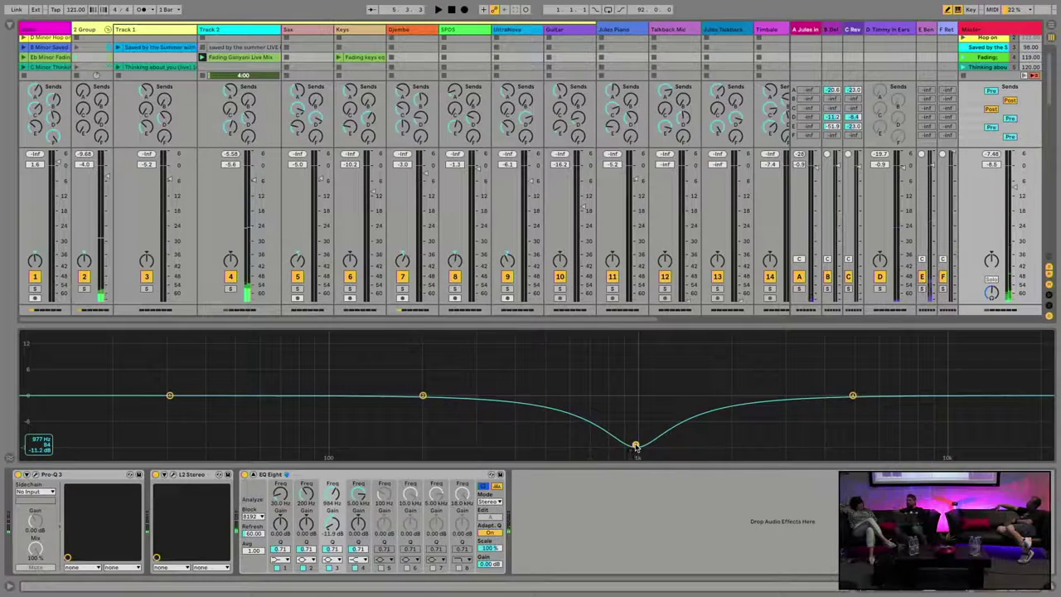
drag(634, 445, 637, 396)
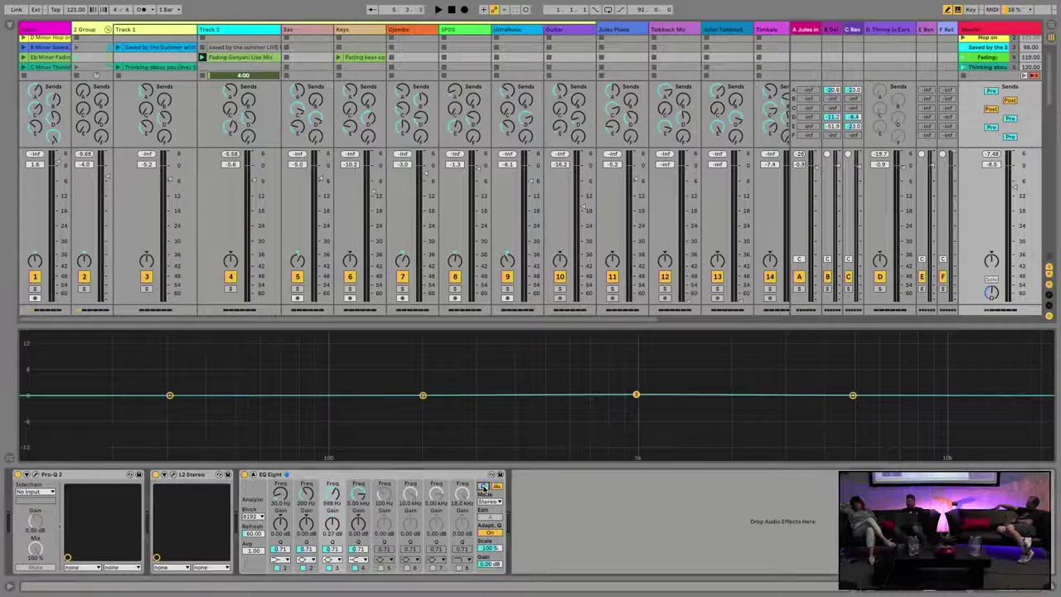
click(287, 474)
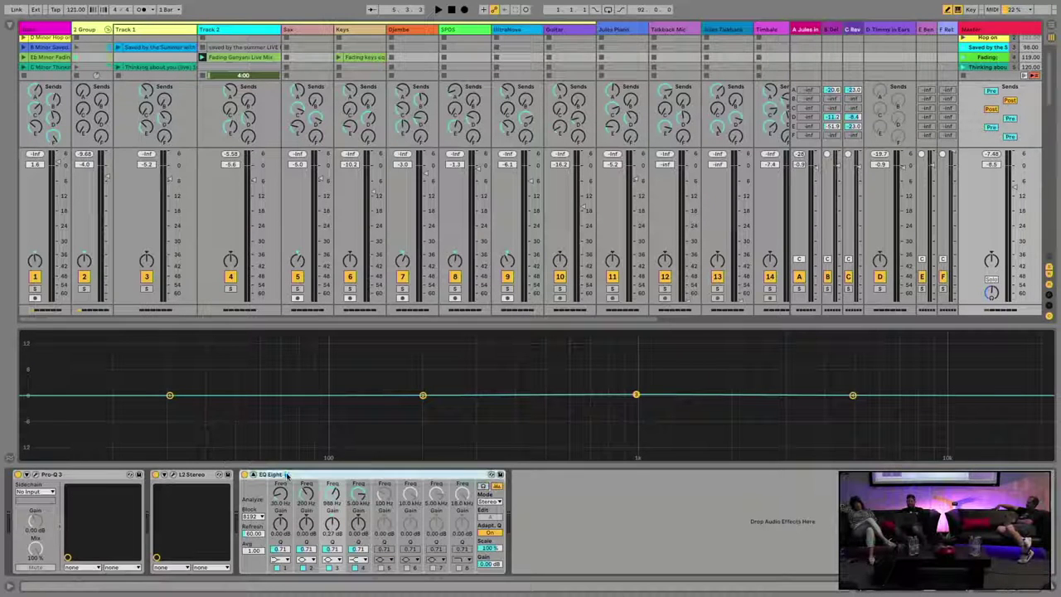
key(Delete)
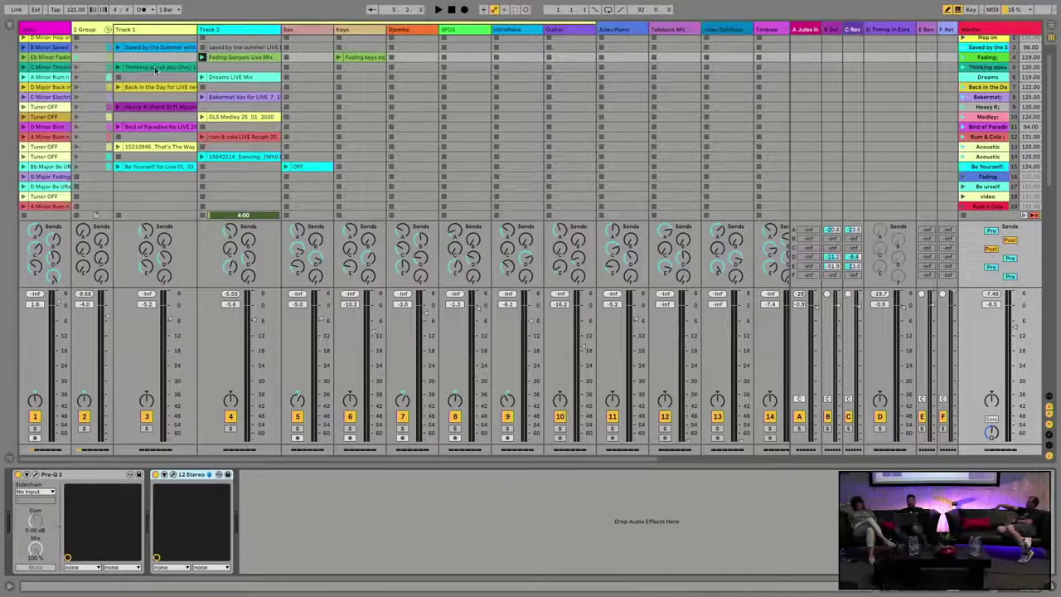
Set the sidechain input of Trackspacer on 2 Group to the vocal track
click(94, 29)
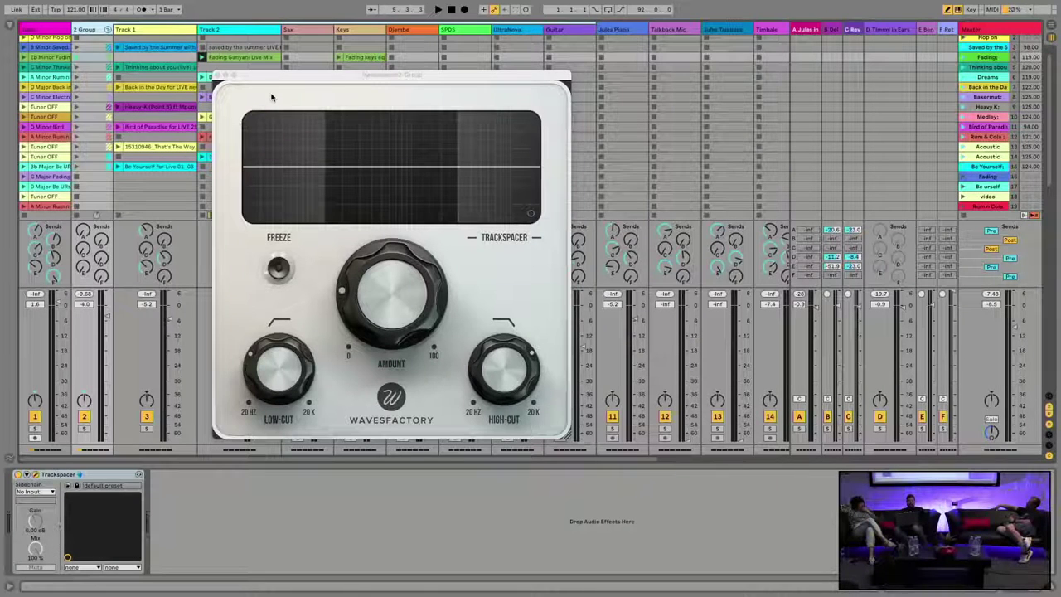
click(42, 492)
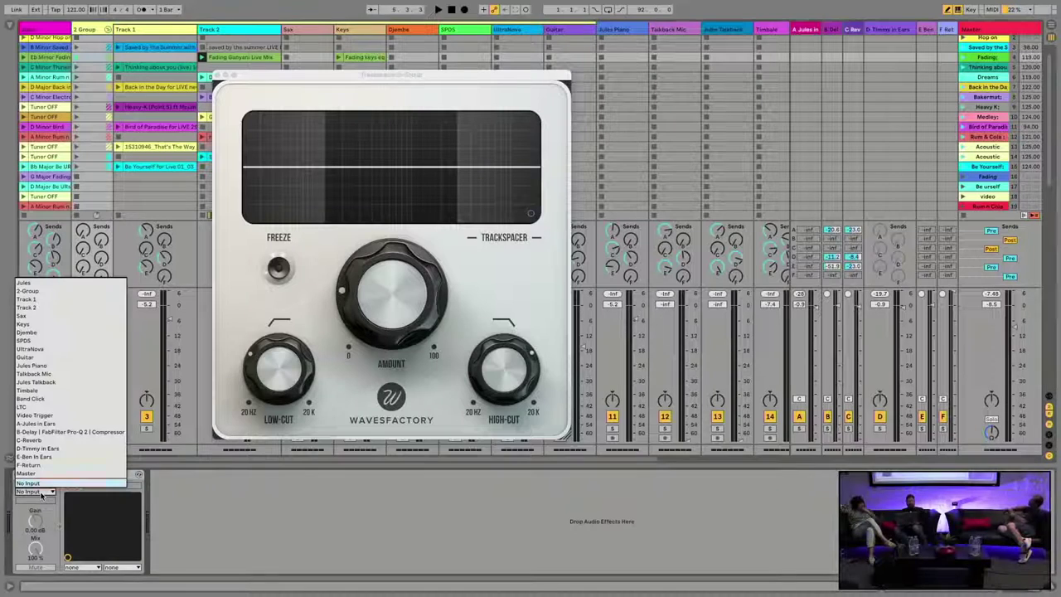
click(40, 284)
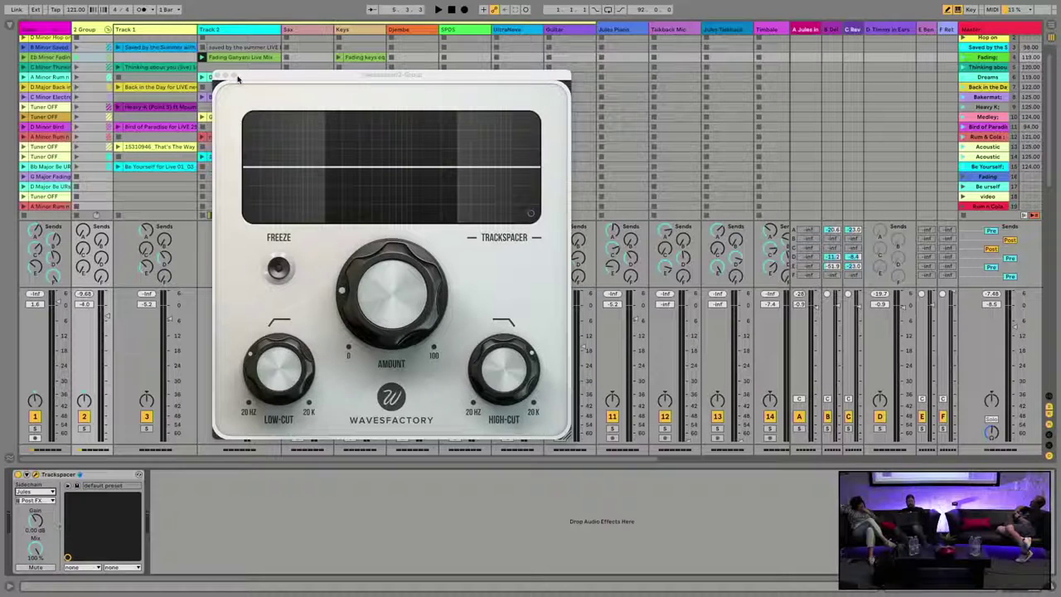
Set the sidechain input of Trackspacer on 2 Group to Track 1
click(128, 48)
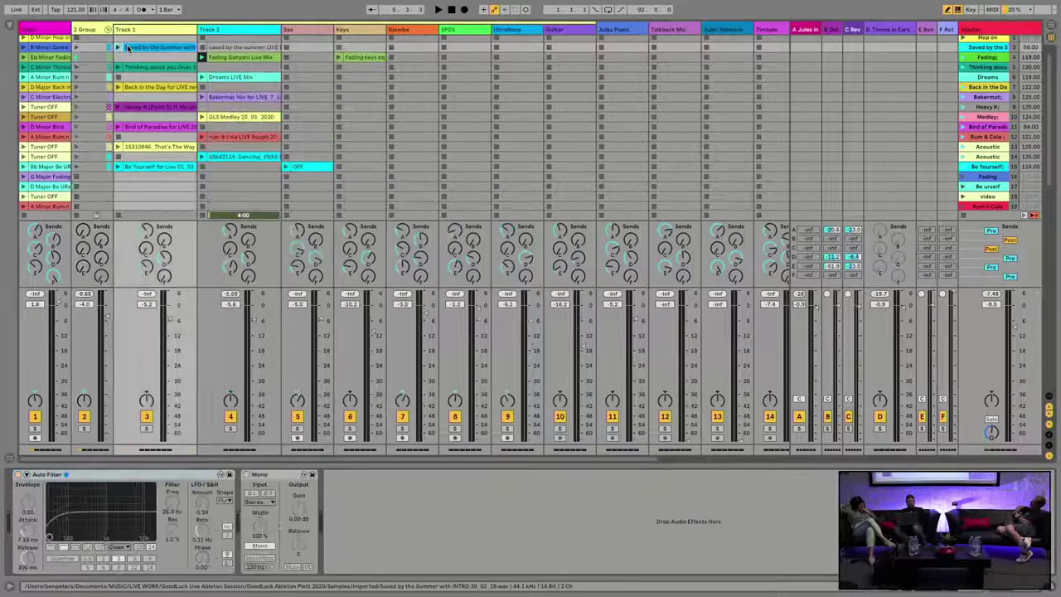
click(99, 33)
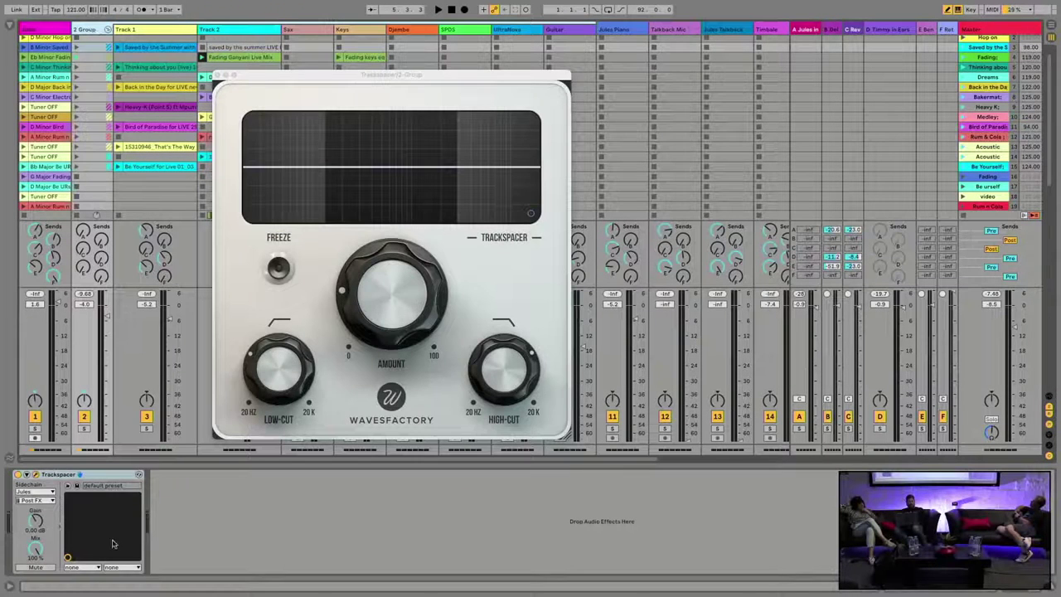
click(49, 492)
click(55, 300)
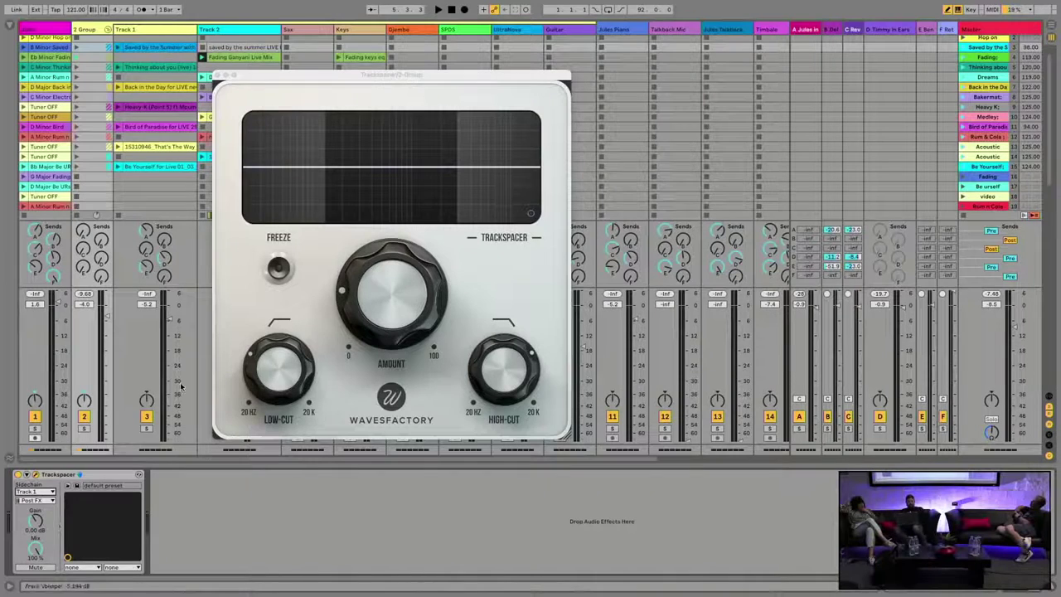
Deactivate Track 1, launch its Saved by the Summer clip, and play the set with 2 Group's Trackspacer displayed
click(146, 417)
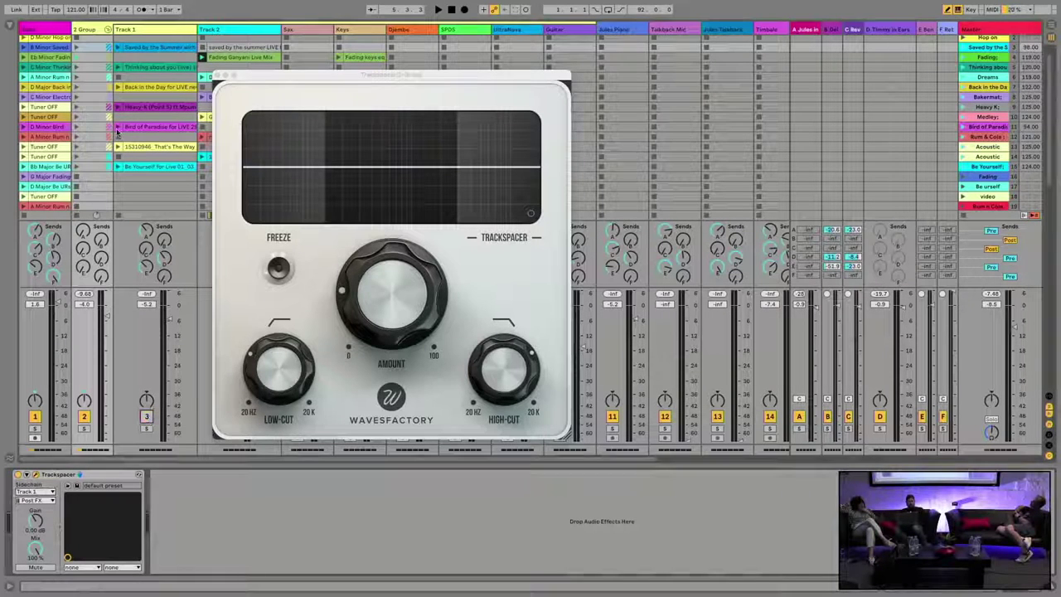
click(119, 47)
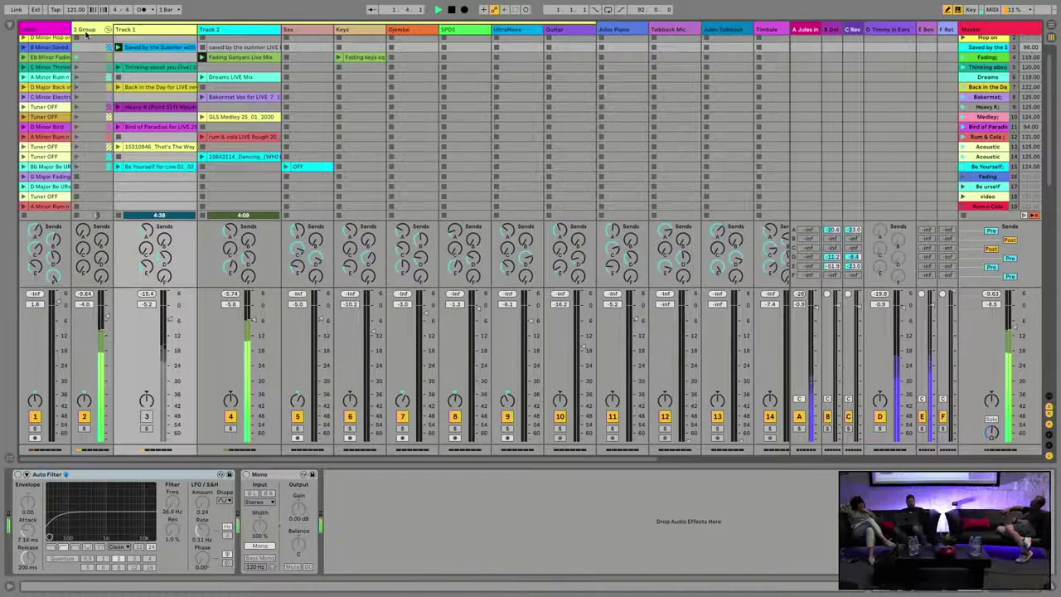
click(86, 31)
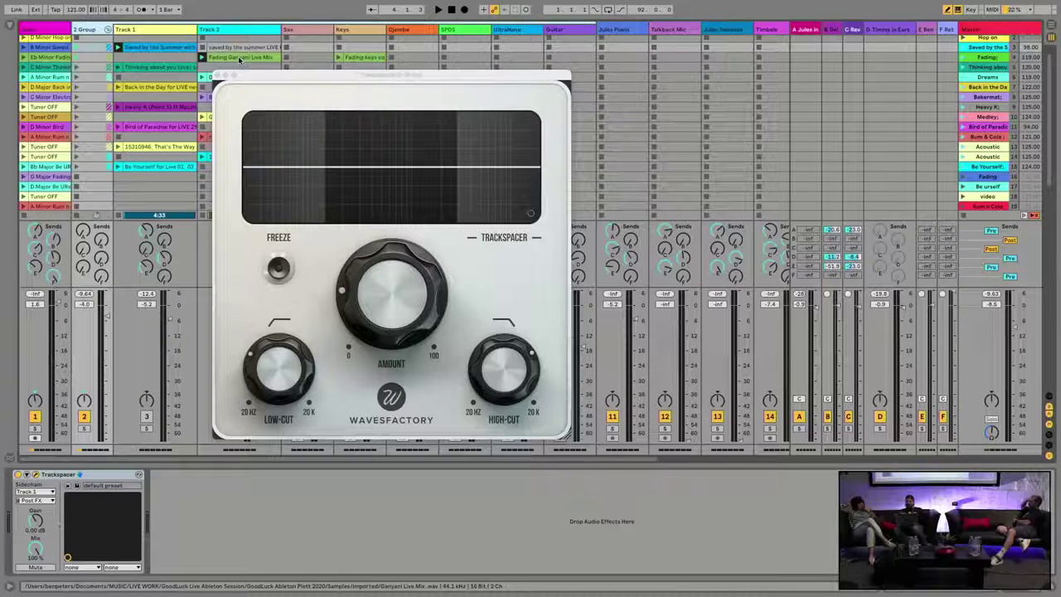
key(space)
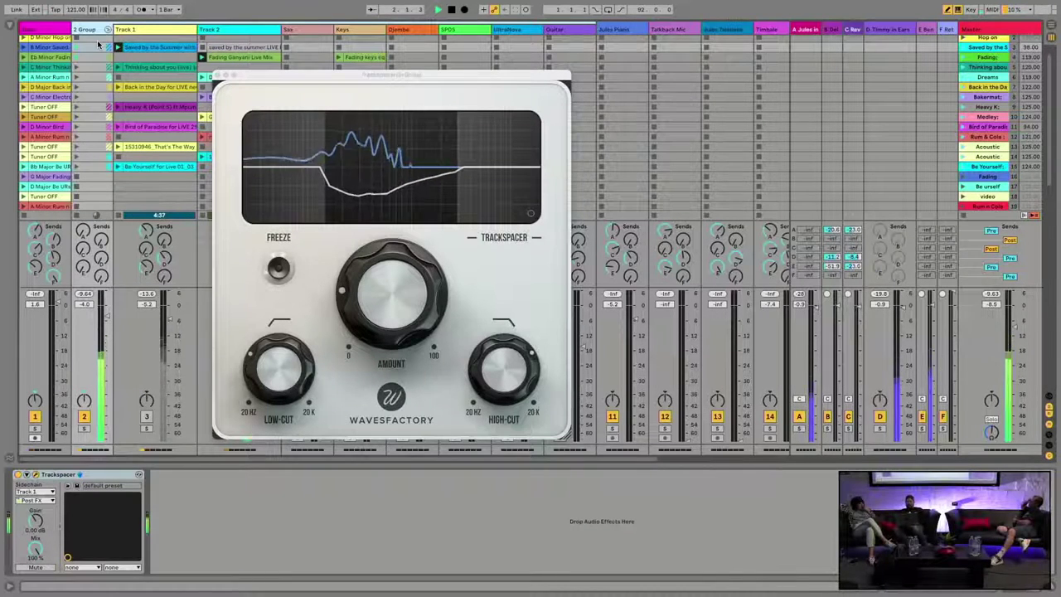
Solo Track 1 to hear the sidechain source, stop playback and release the solo
click(146, 428)
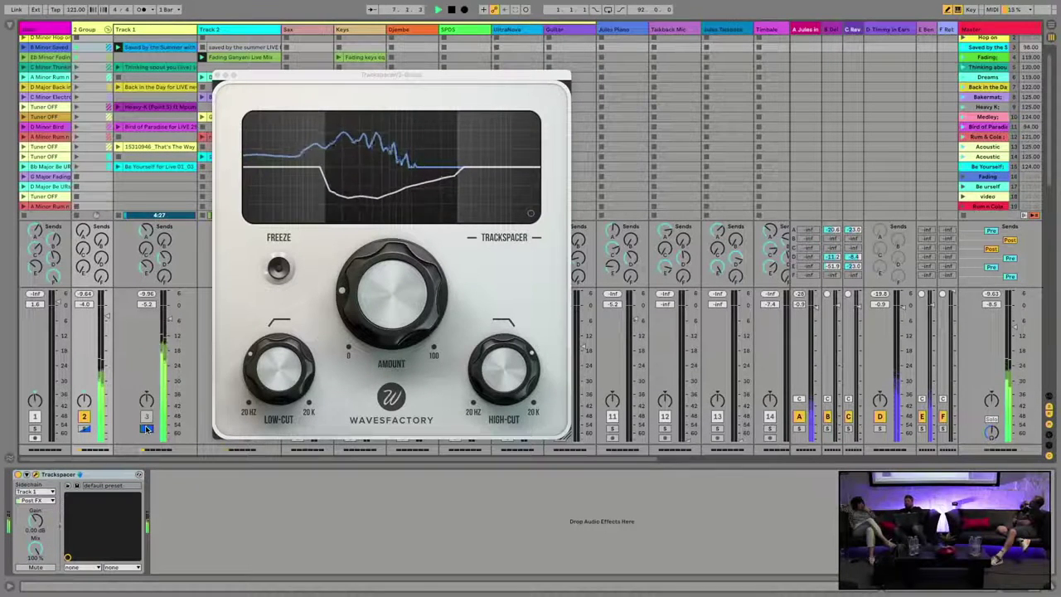
key(space)
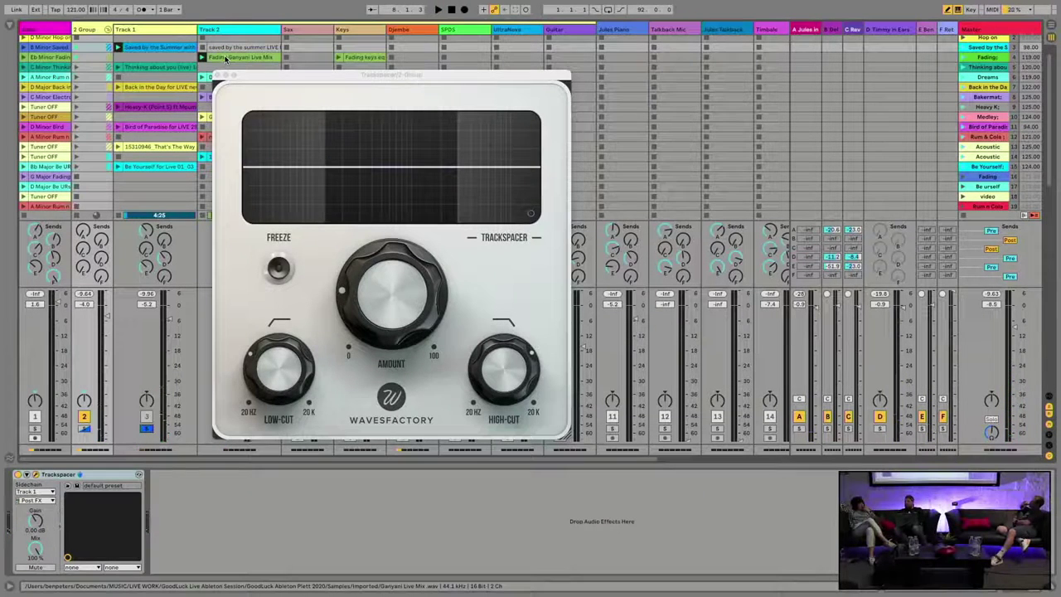
click(146, 429)
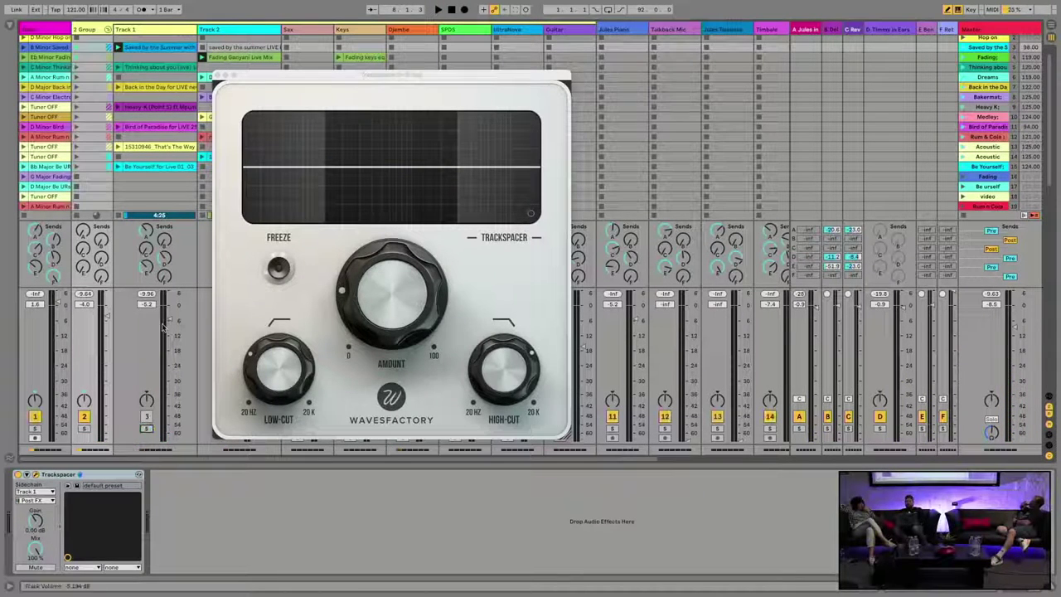
Raise Trackspacer's Amount on 2 Group during playback, and bypass the device to compare the sound
key(space)
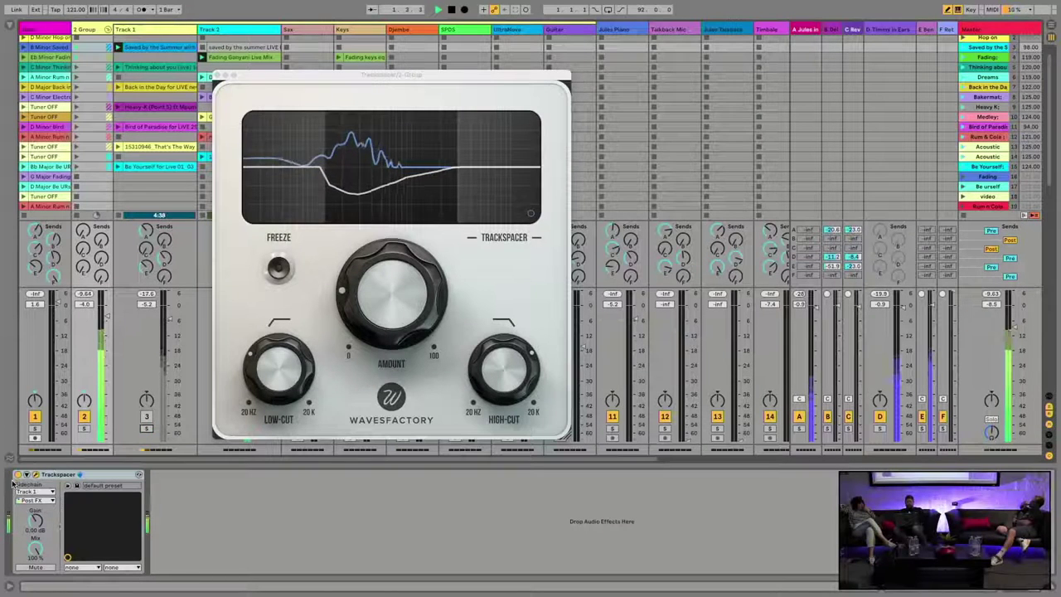
click(345, 325)
drag(345, 326, 330, 192)
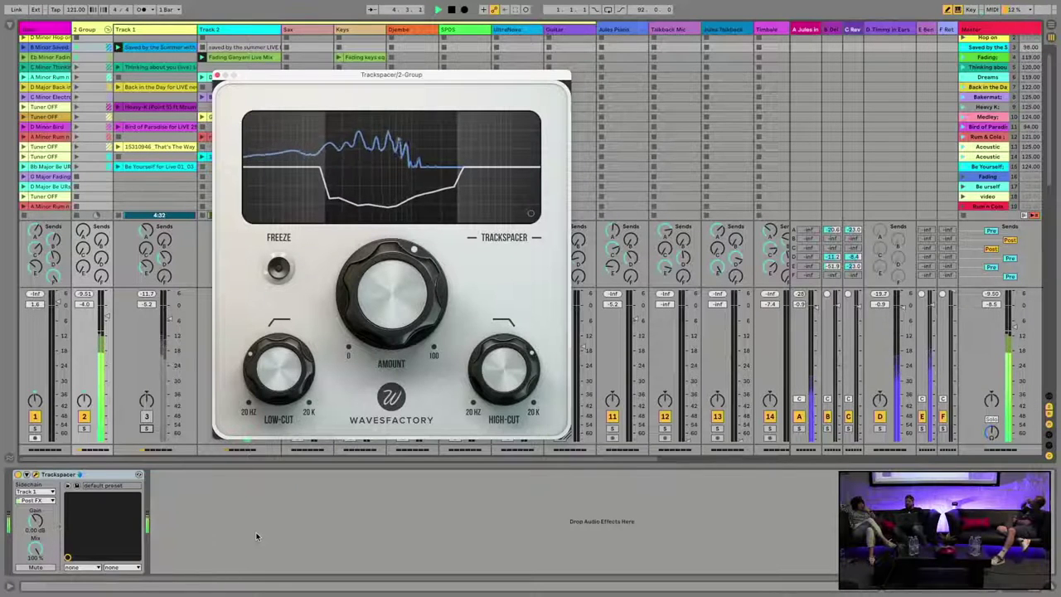
click(17, 474)
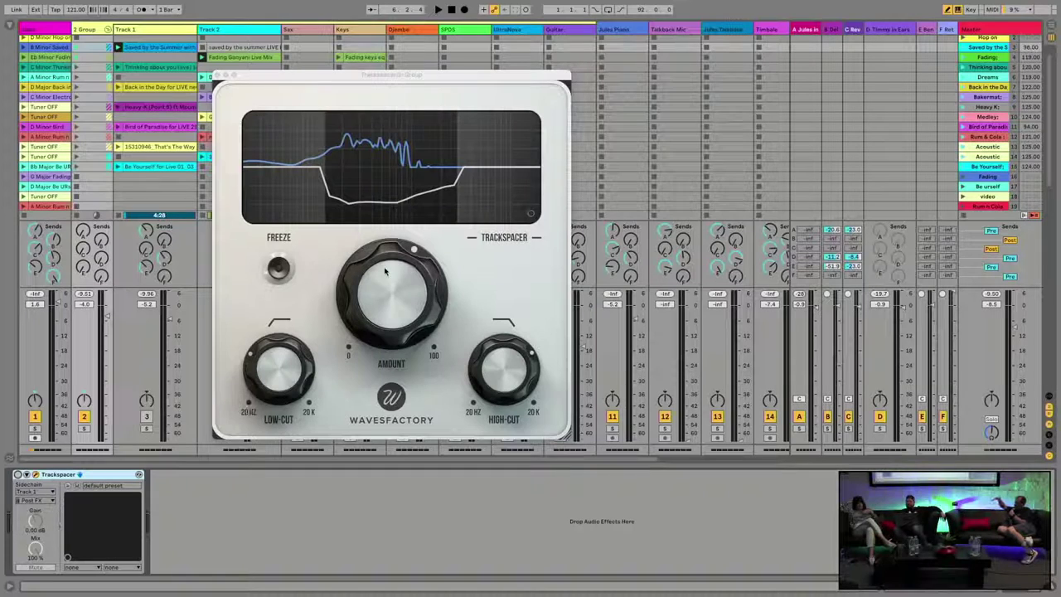
Lower the Amount of Trackspacer on 2 Group
drag(385, 271, 354, 377)
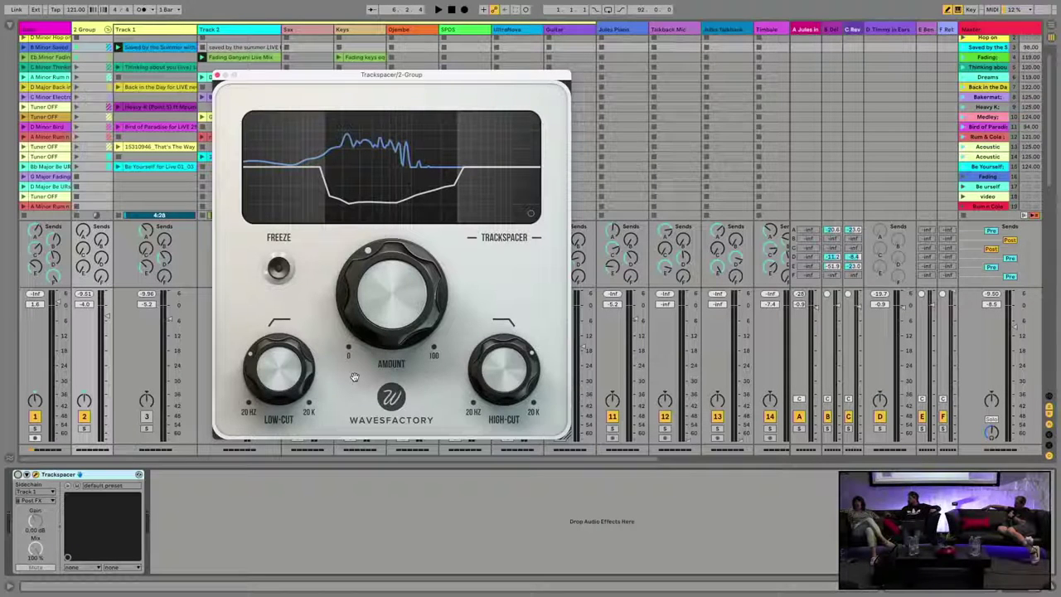
Display Pro-Q 3 on the Sax track, inspect its bands and select the 1127.8 Hz cut
click(304, 31)
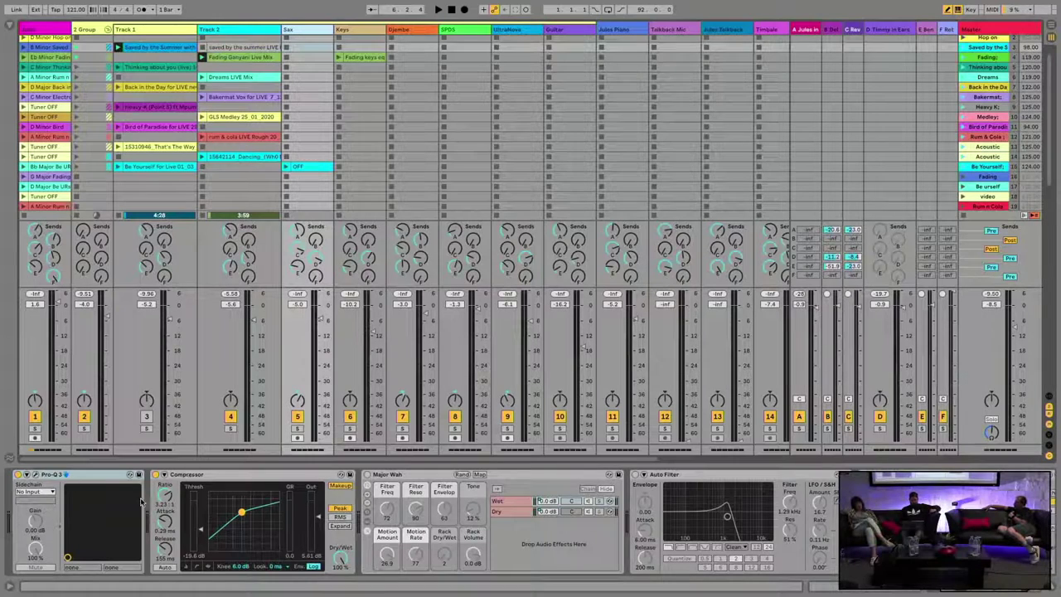
click(35, 476)
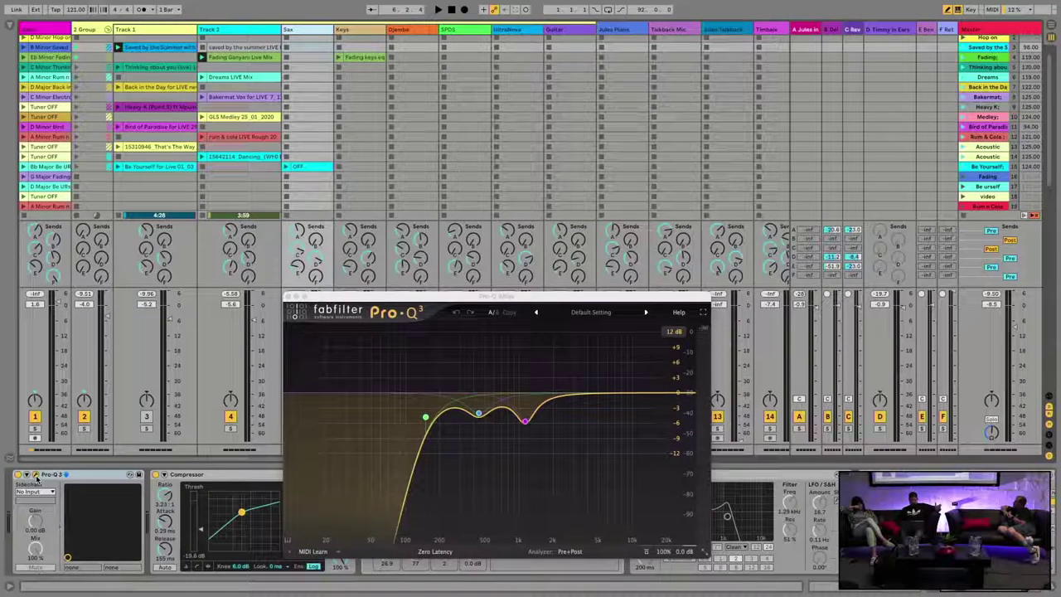
mouse_move(491, 408)
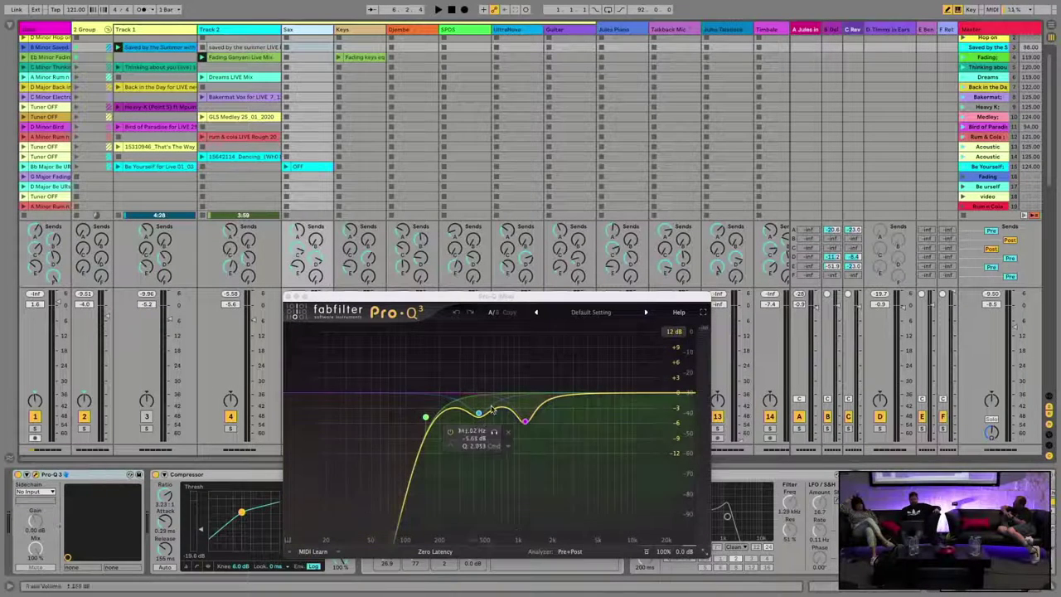
mouse_move(527, 425)
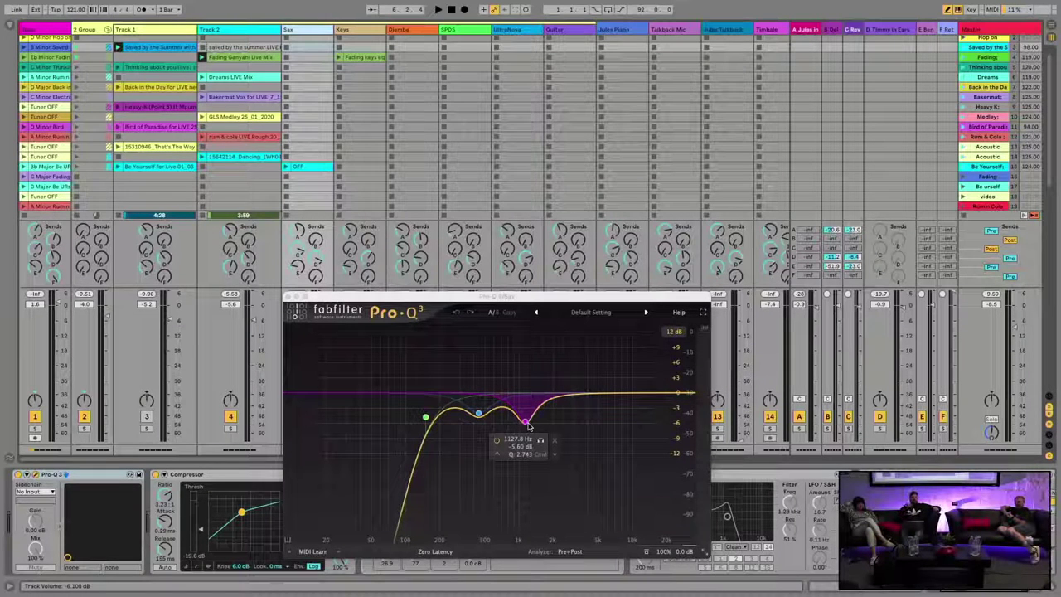
click(560, 466)
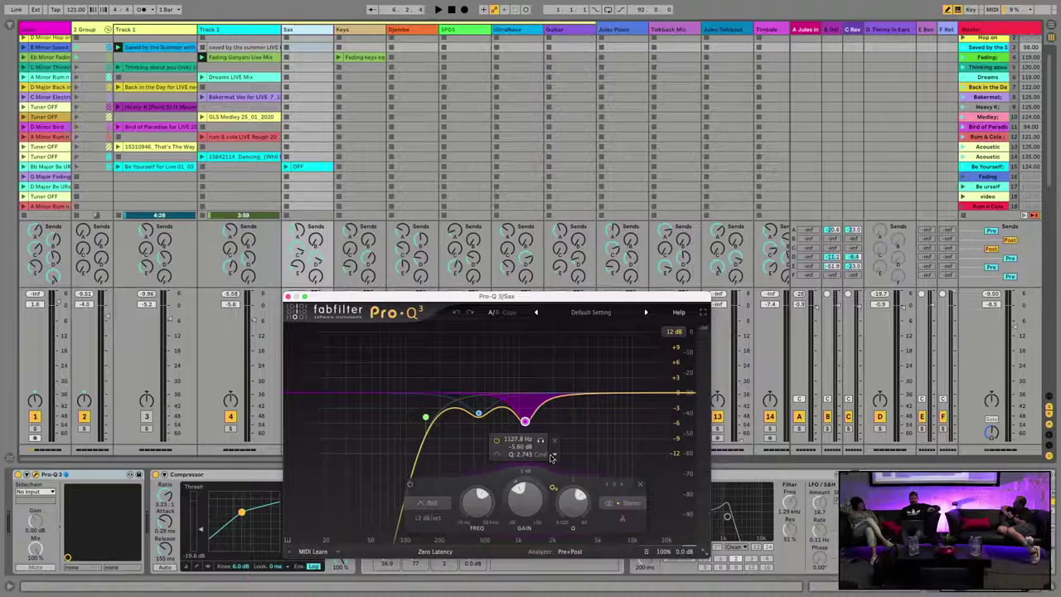
Make the Sax EQ's 1127.8 Hz band dynamic with a deeper negative dynamic range, and take its threshold off Auto
right_click(553, 458)
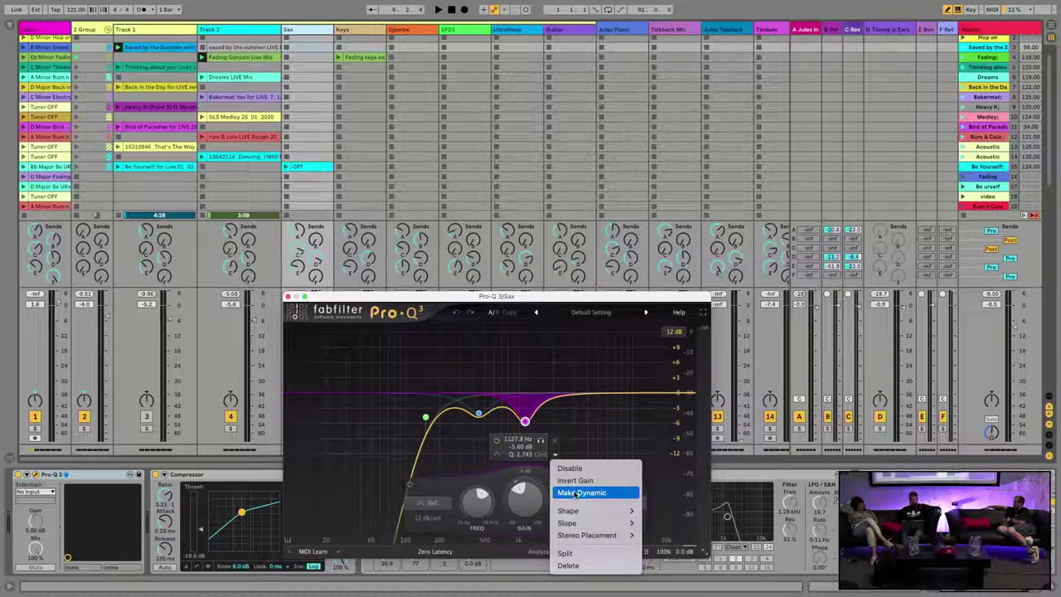
click(580, 492)
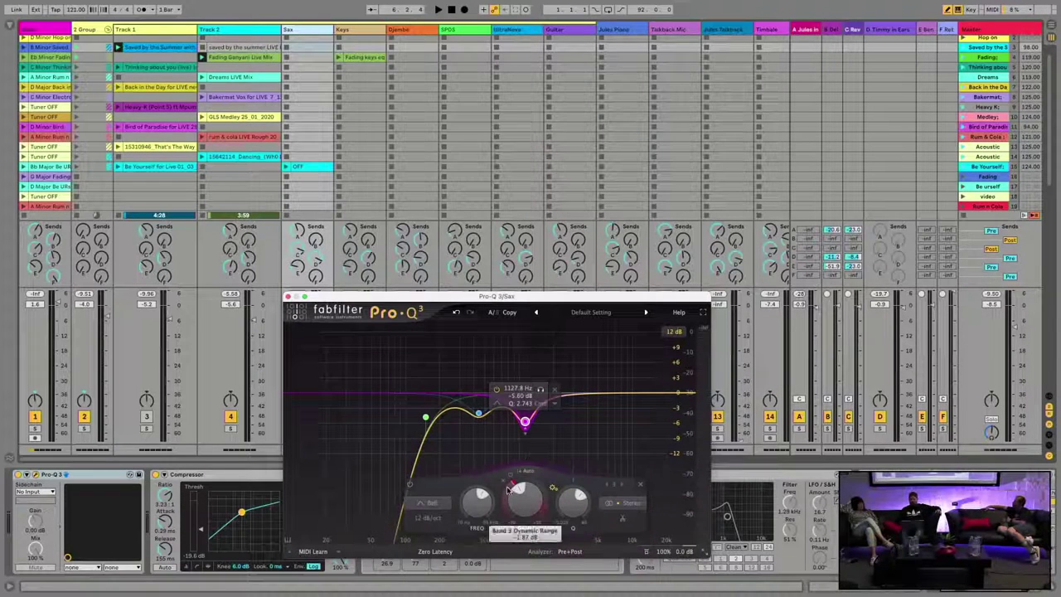
drag(507, 487, 510, 518)
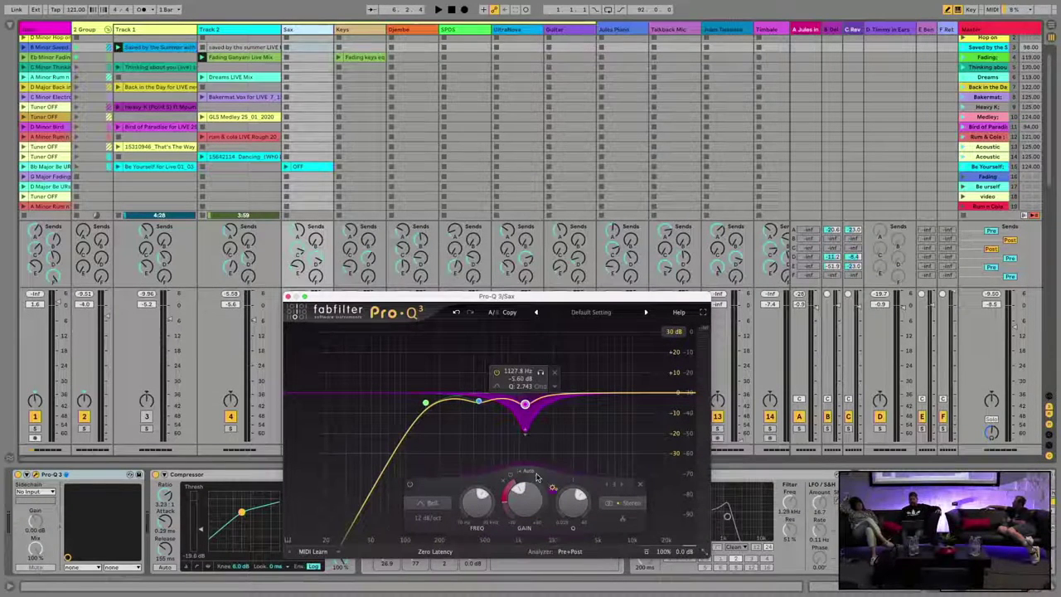
mouse_move(544, 484)
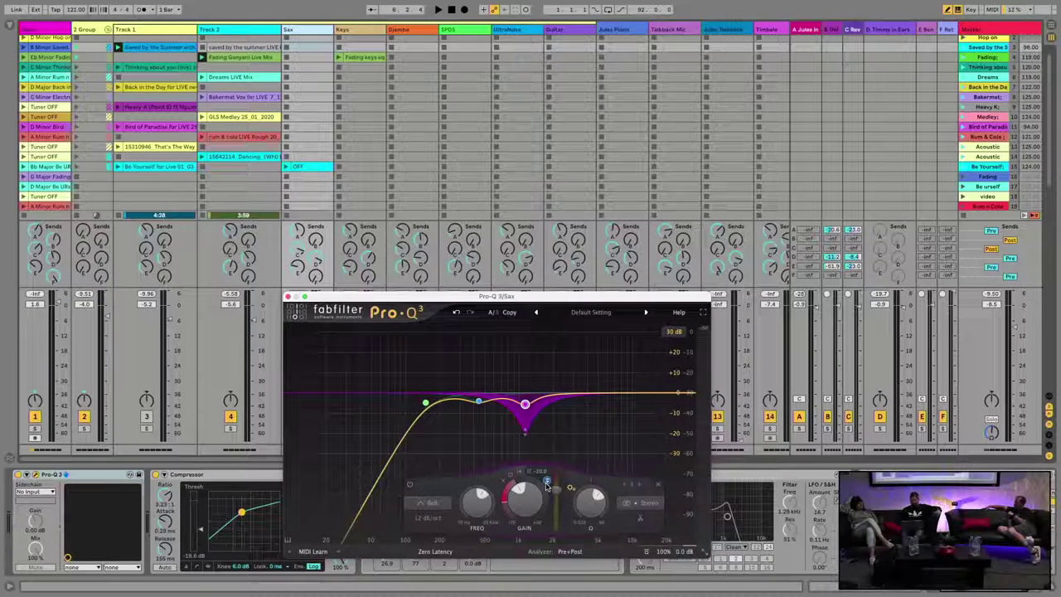
Hide the Sax EQ and set Driver Error Compensation to -13.00 ms in the audio preferences
key(super+comma)
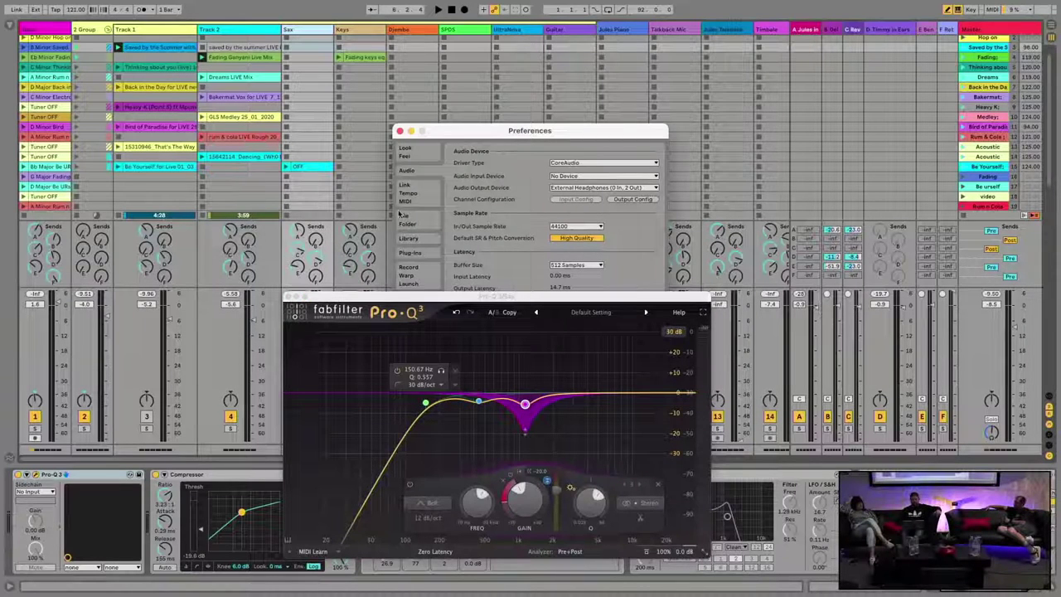
click(290, 296)
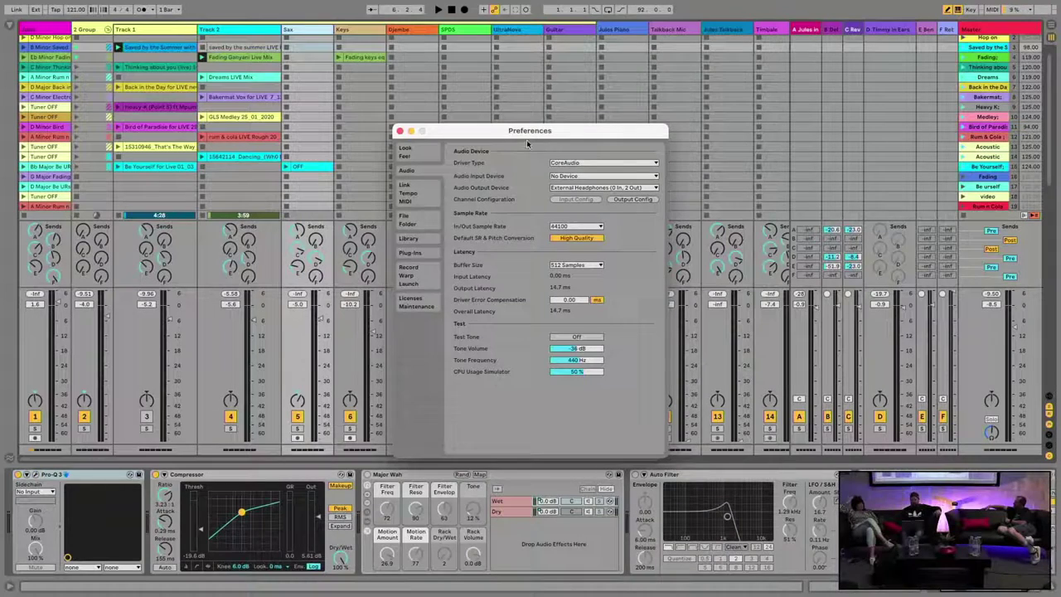
drag(527, 136, 409, 59)
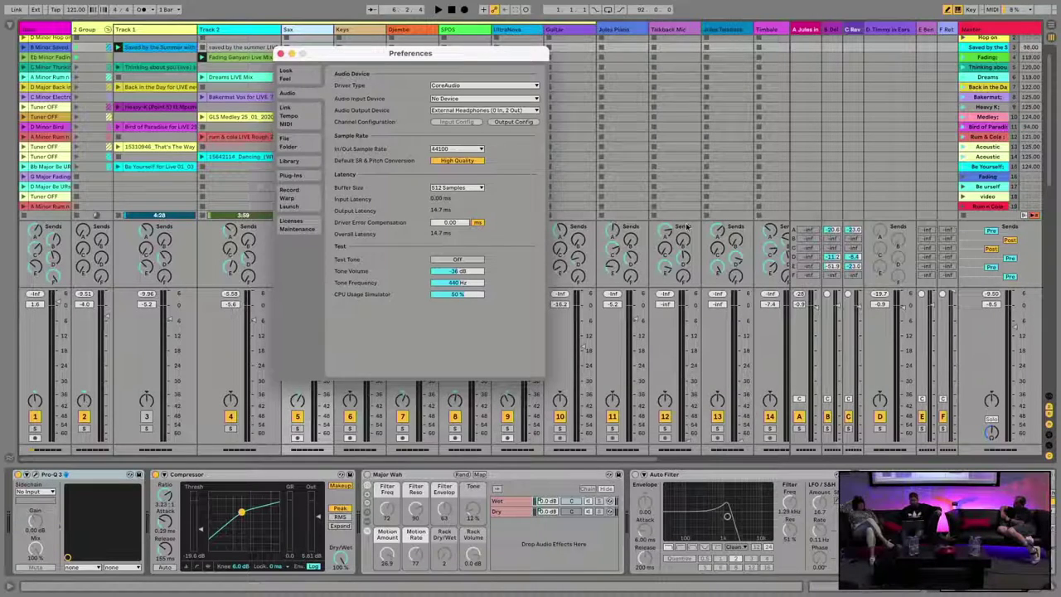
scroll(686, 226, right, 5)
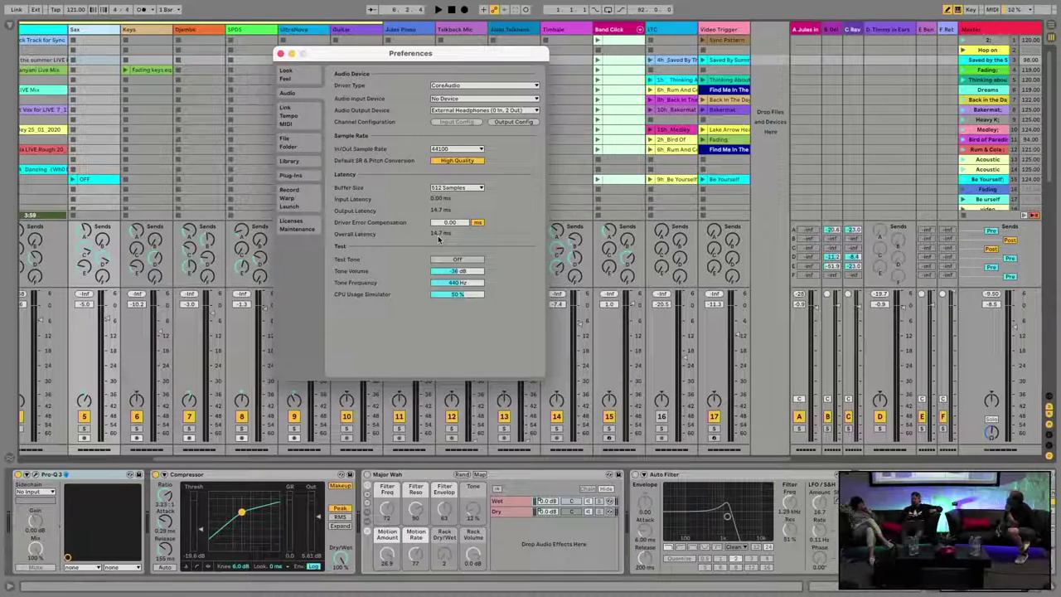
drag(452, 222, 451, 255)
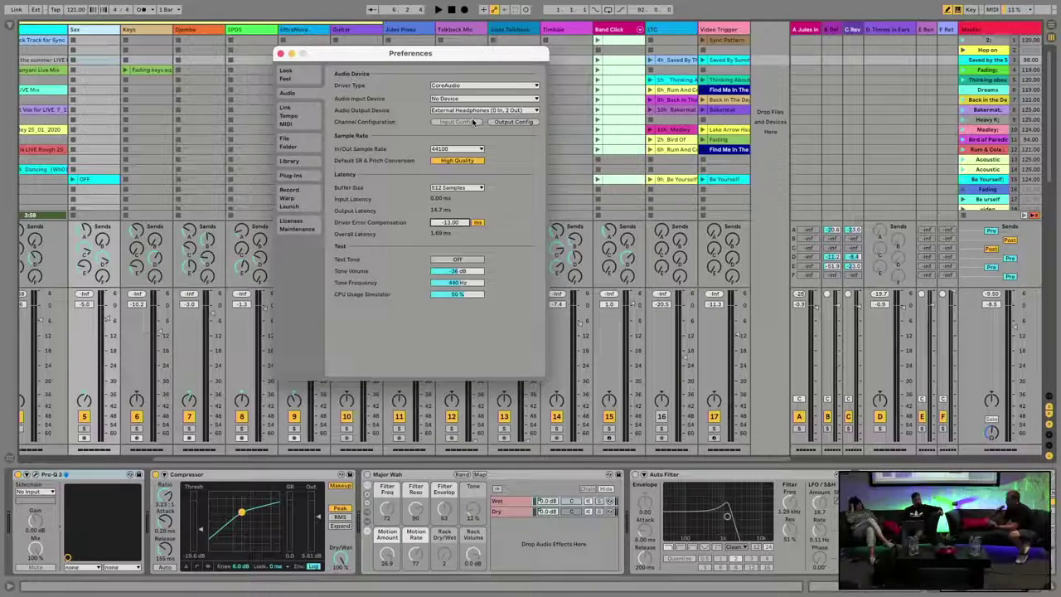
click(280, 53)
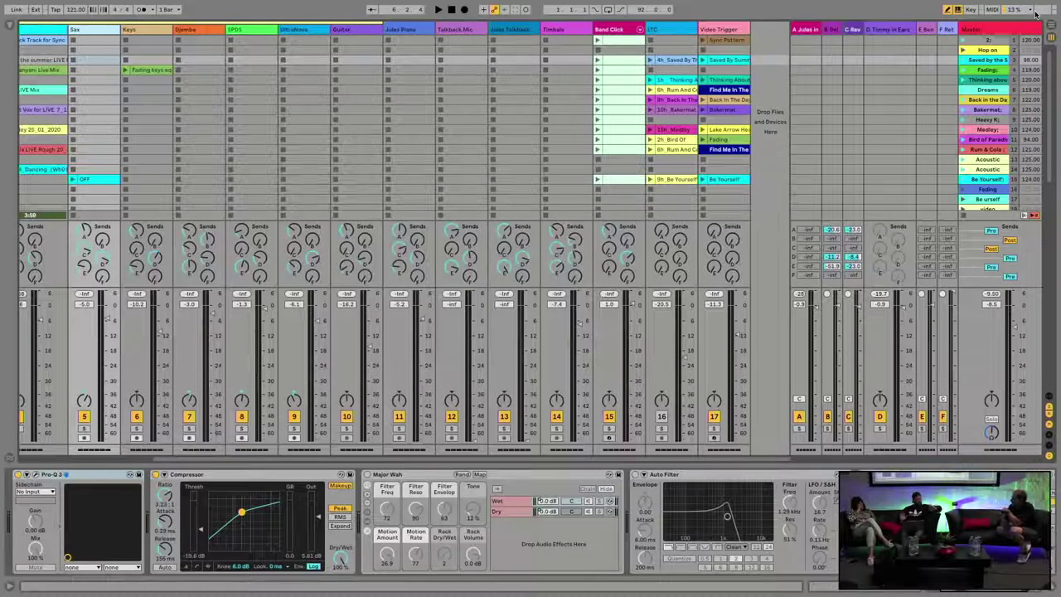
scroll(352, 128, left, 5)
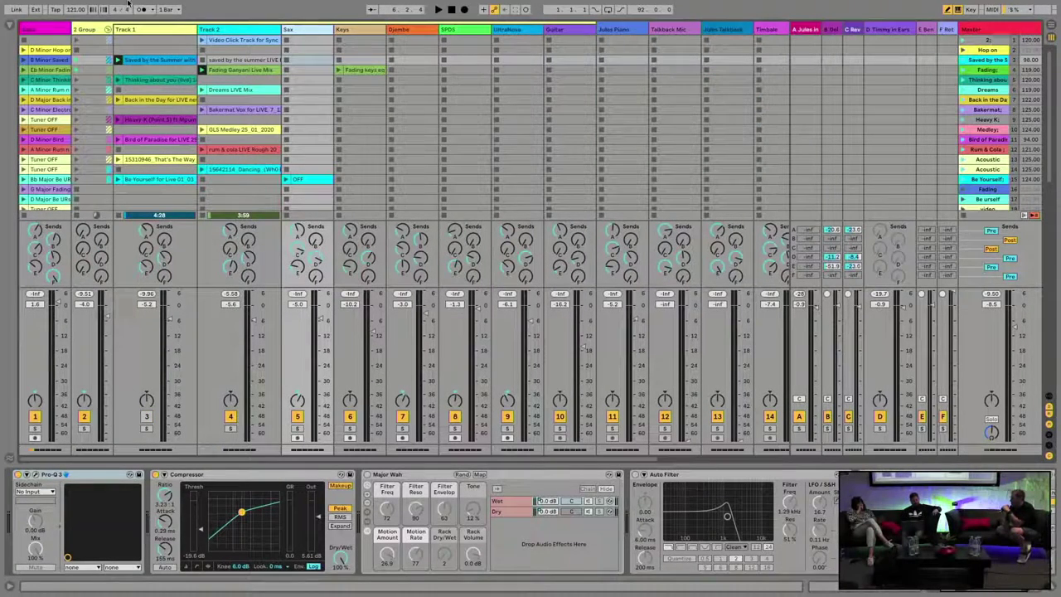
mouse_move(129, 3)
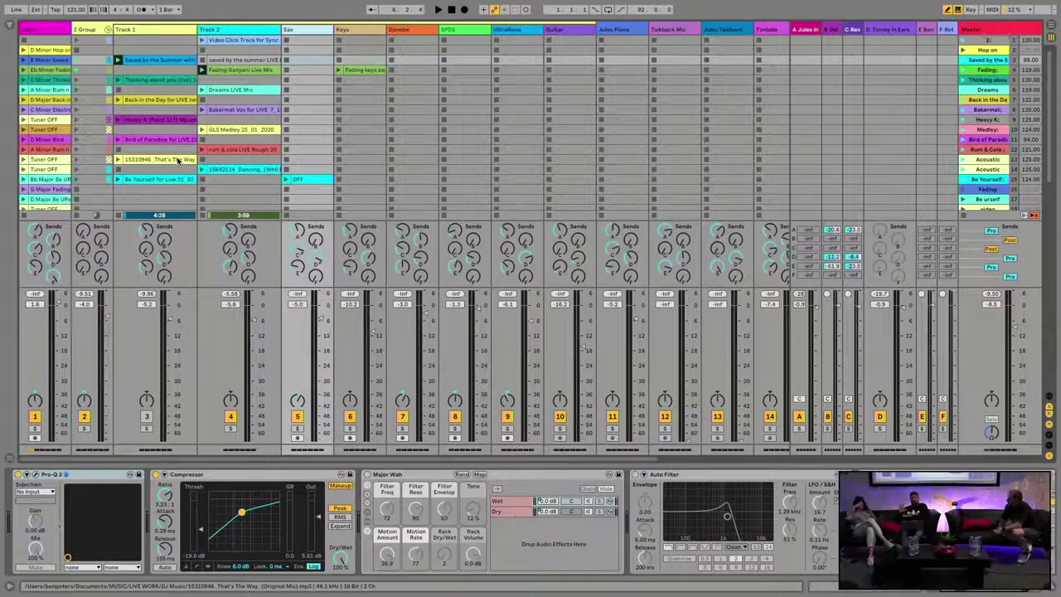
key(ctrl+super+f)
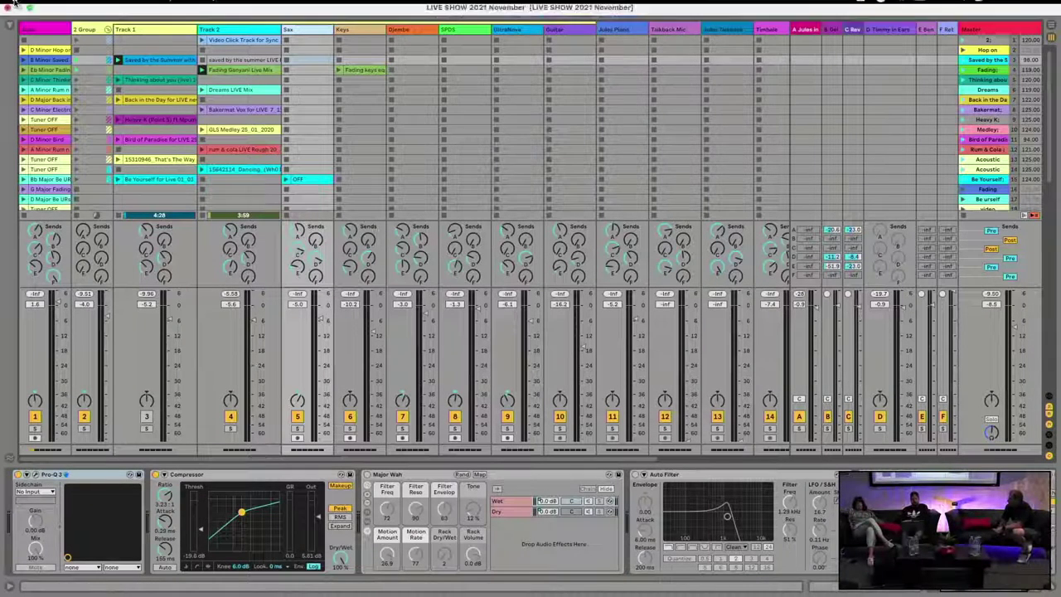
key(ctrl+super+f)
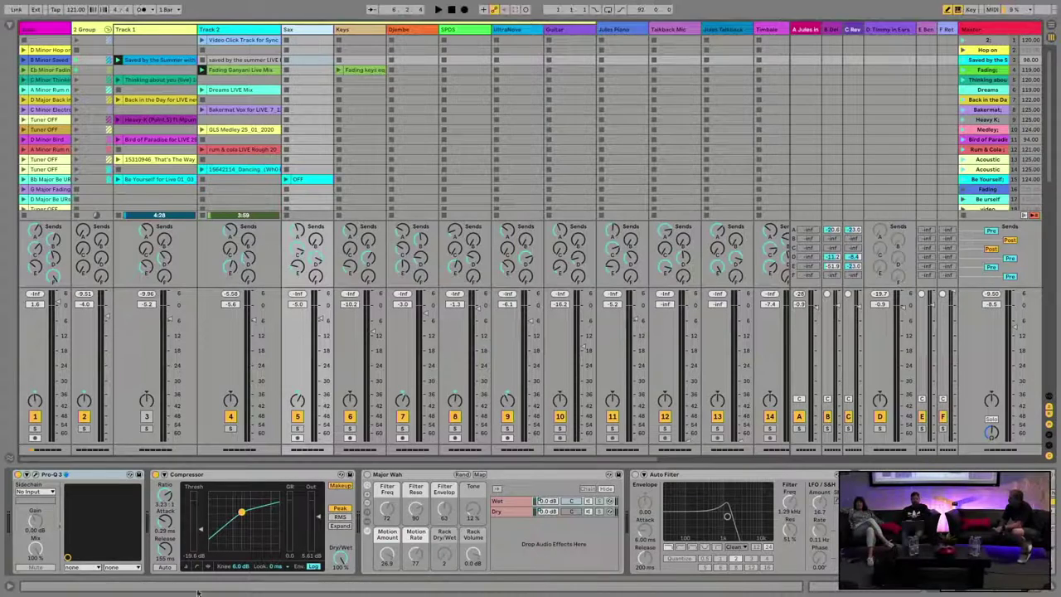
Show the effects of vocal track 1, leaving only the Waves Tune Real-Time window open in mid-screen
click(50, 26)
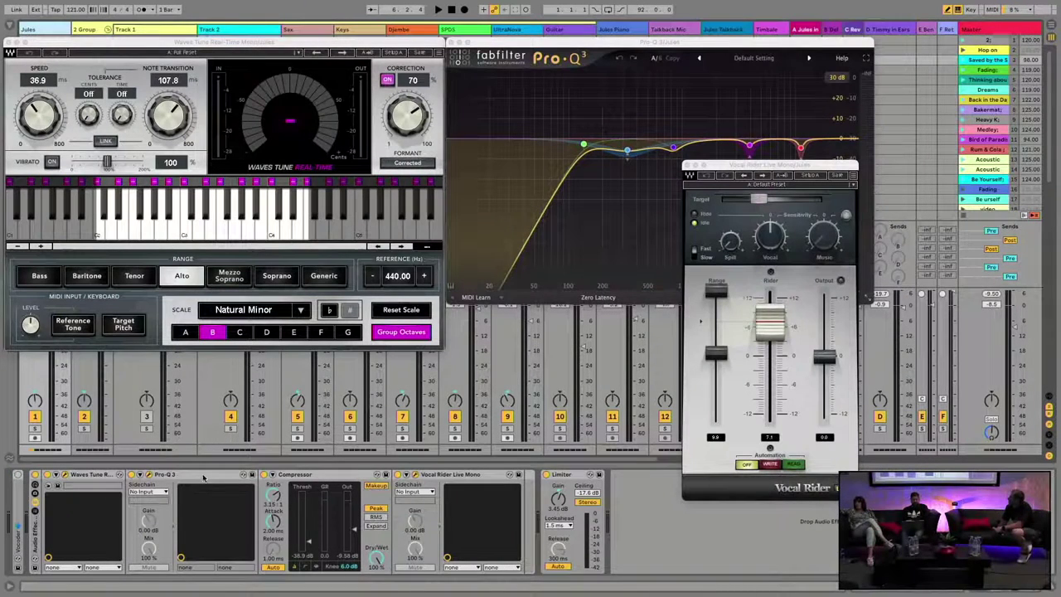
click(150, 475)
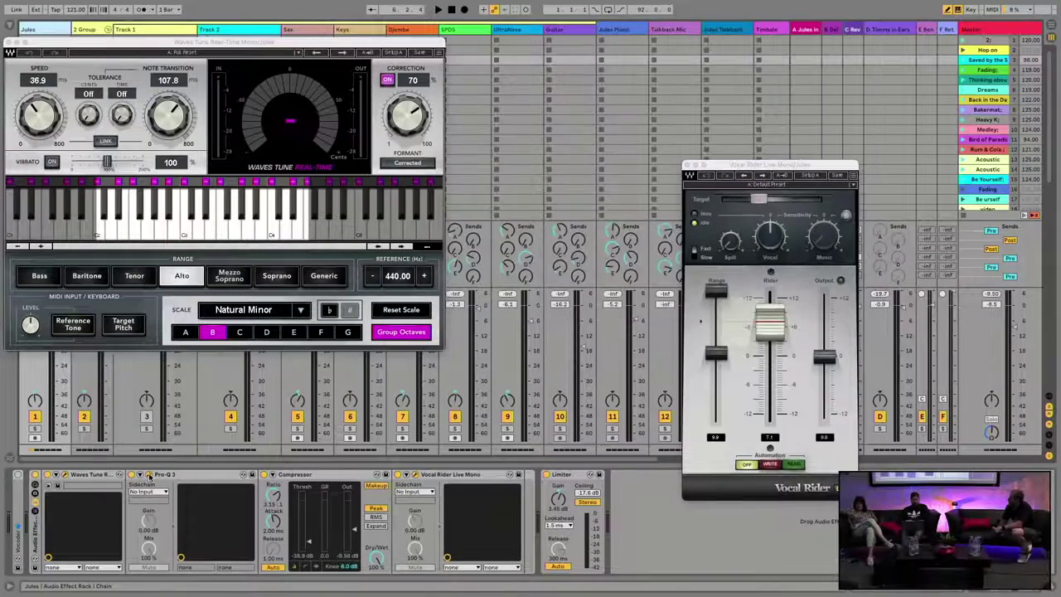
click(418, 475)
drag(257, 46, 497, 142)
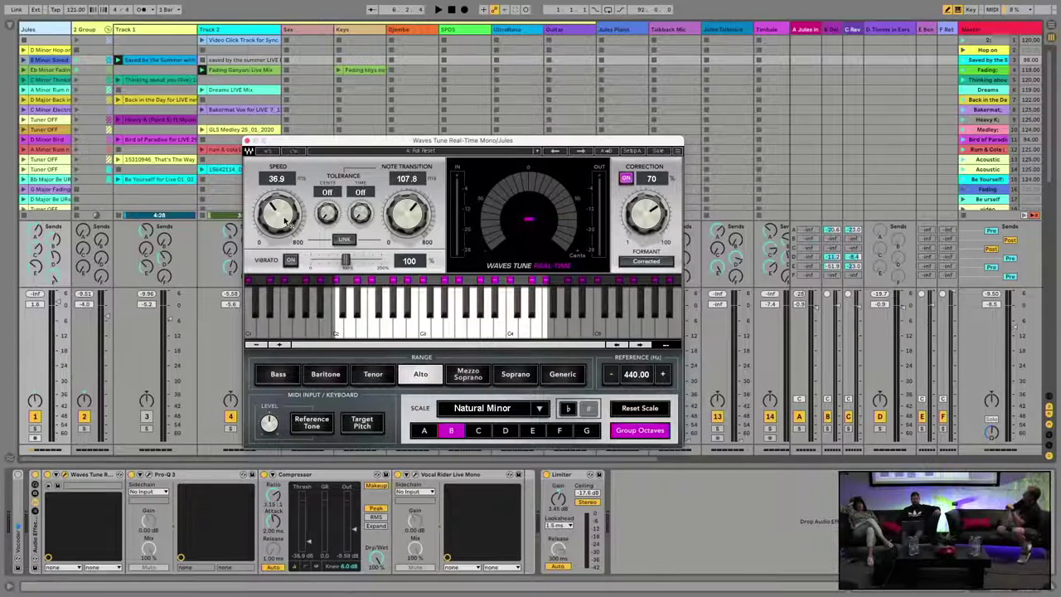
Raise Waves Tune Real-Time's Speed to 500.7 ms and its Note Transition to 108.2 ms
scroll(289, 224, up, 10)
scroll(398, 220, up, 12)
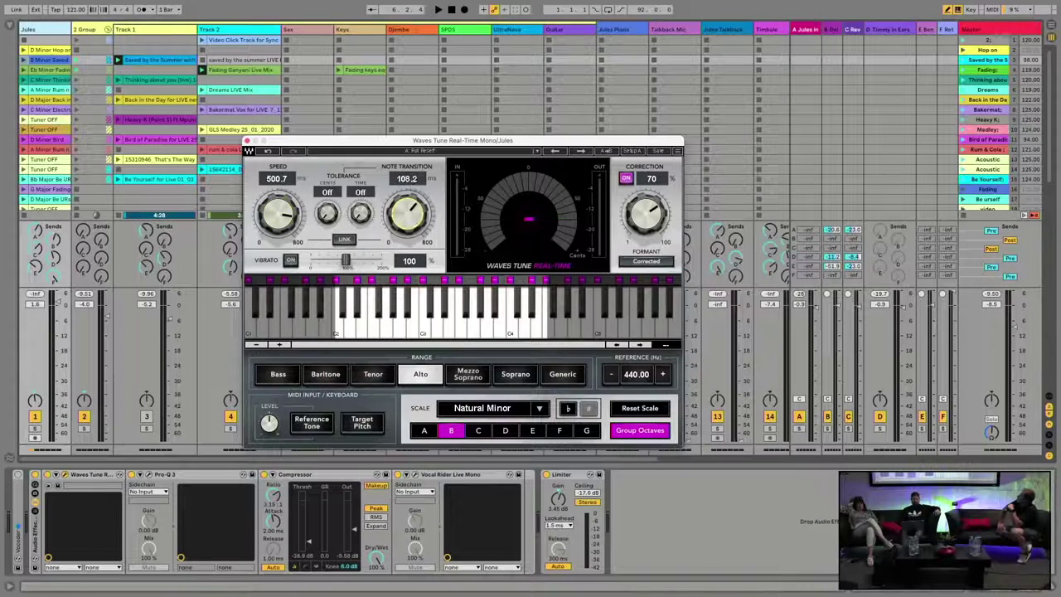